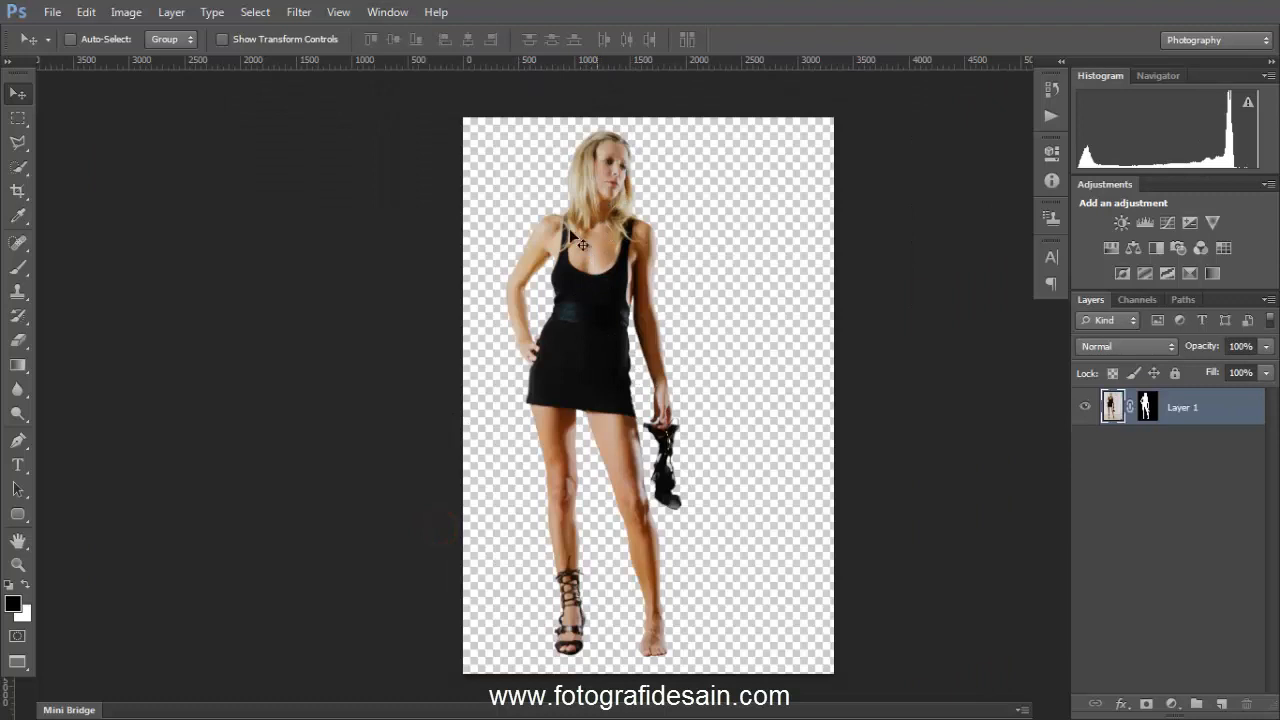
# - Copy the masked cutout of the woman from Untitled-1 into the desert document
pyautogui.click(377, 13)
pyautogui.click(417, 541)
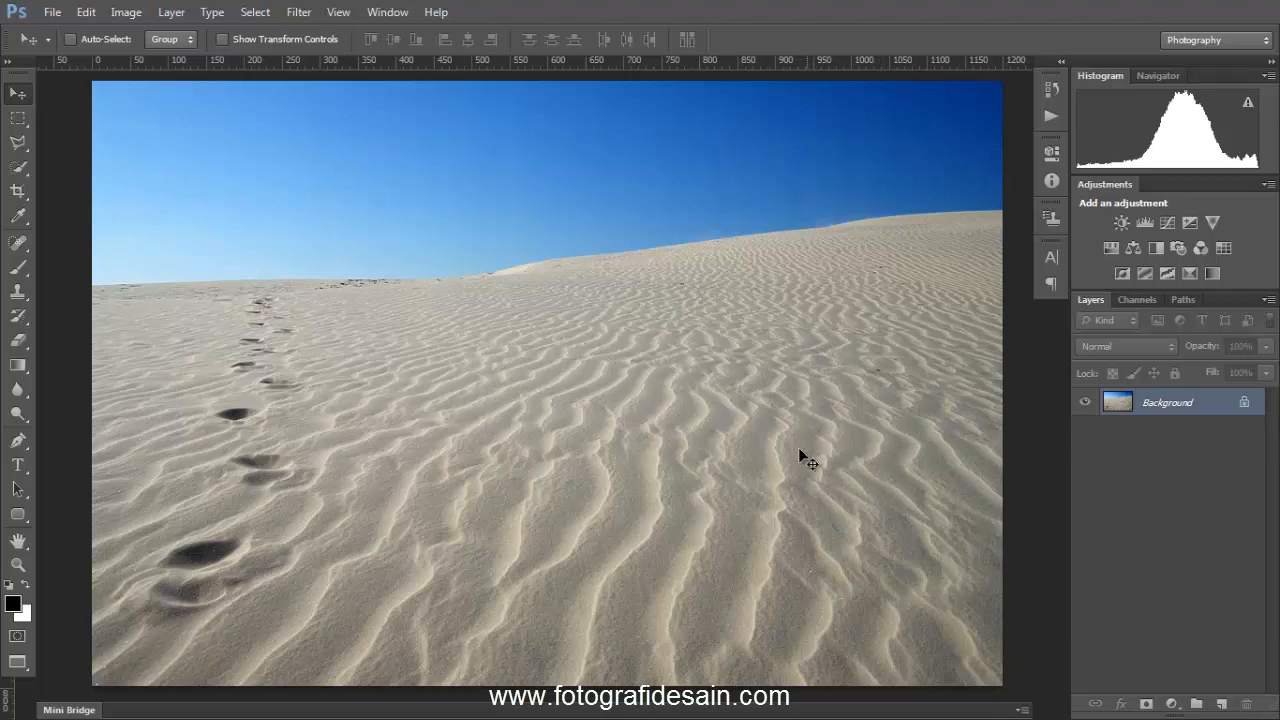
pyautogui.press('f')
pyautogui.press('f')
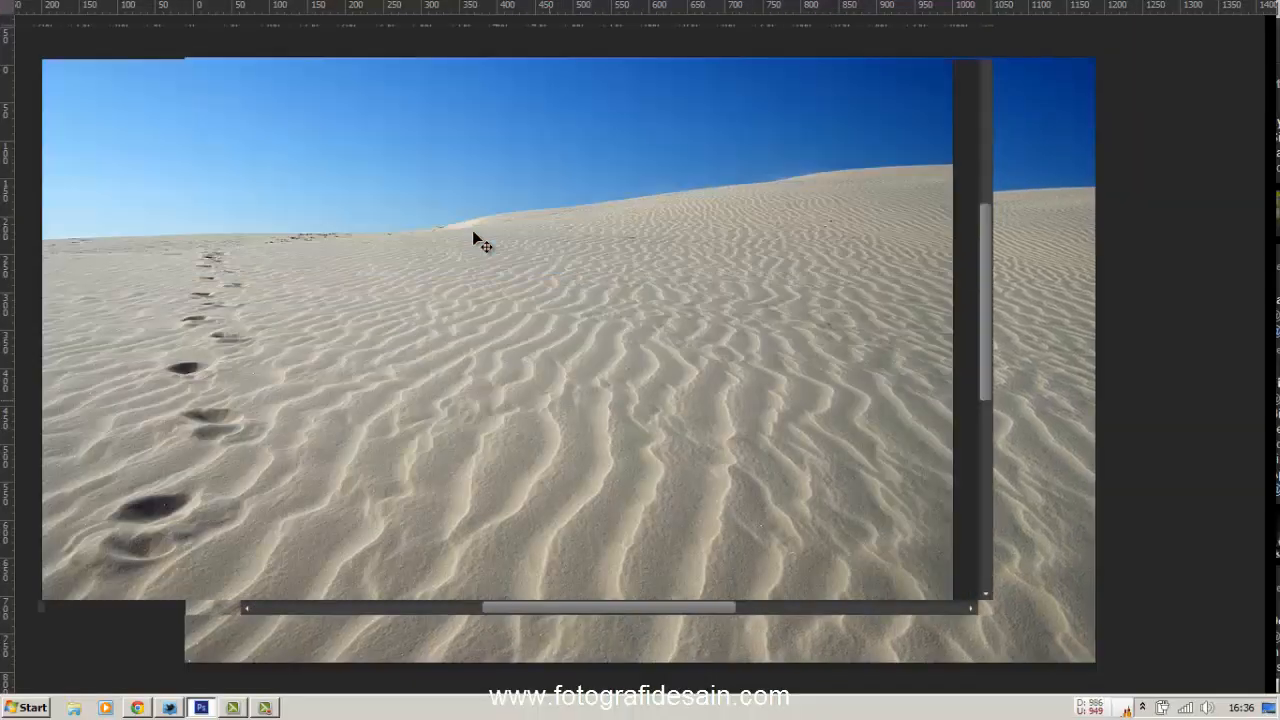
pyautogui.click(380, 13)
pyautogui.click(420, 525)
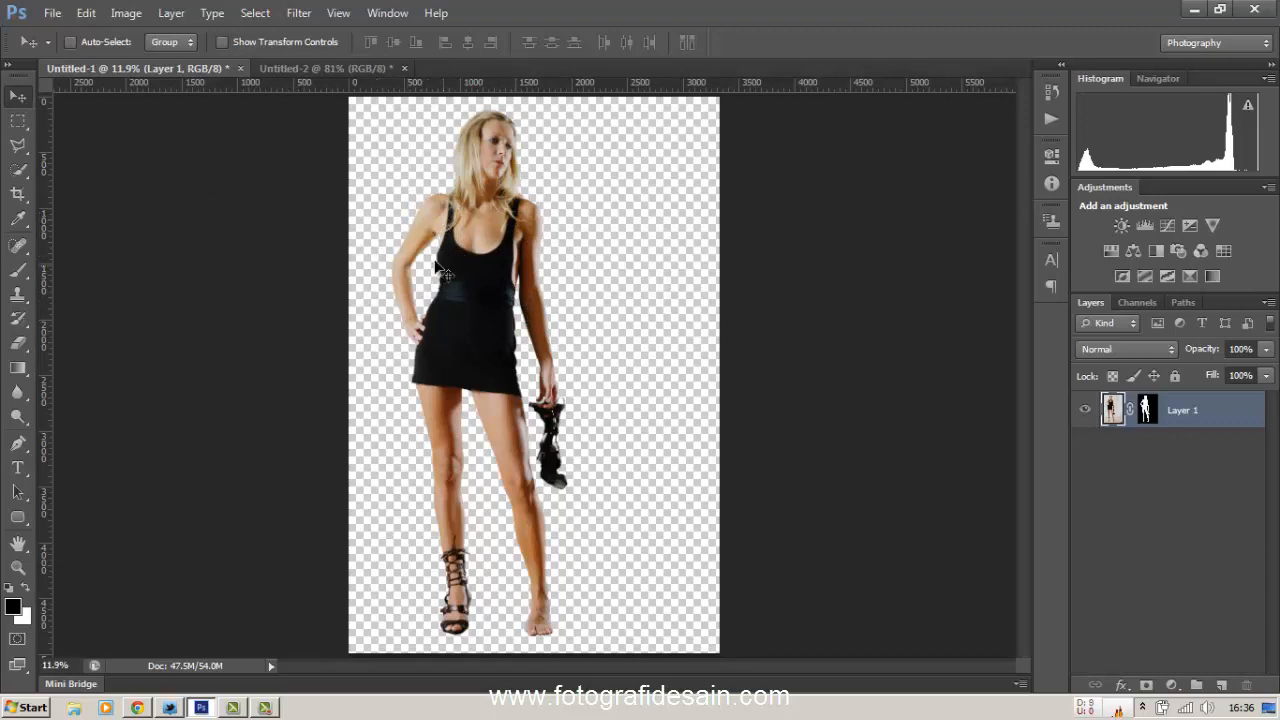
pyautogui.moveTo(474, 295); pyautogui.dragTo(491, 406)
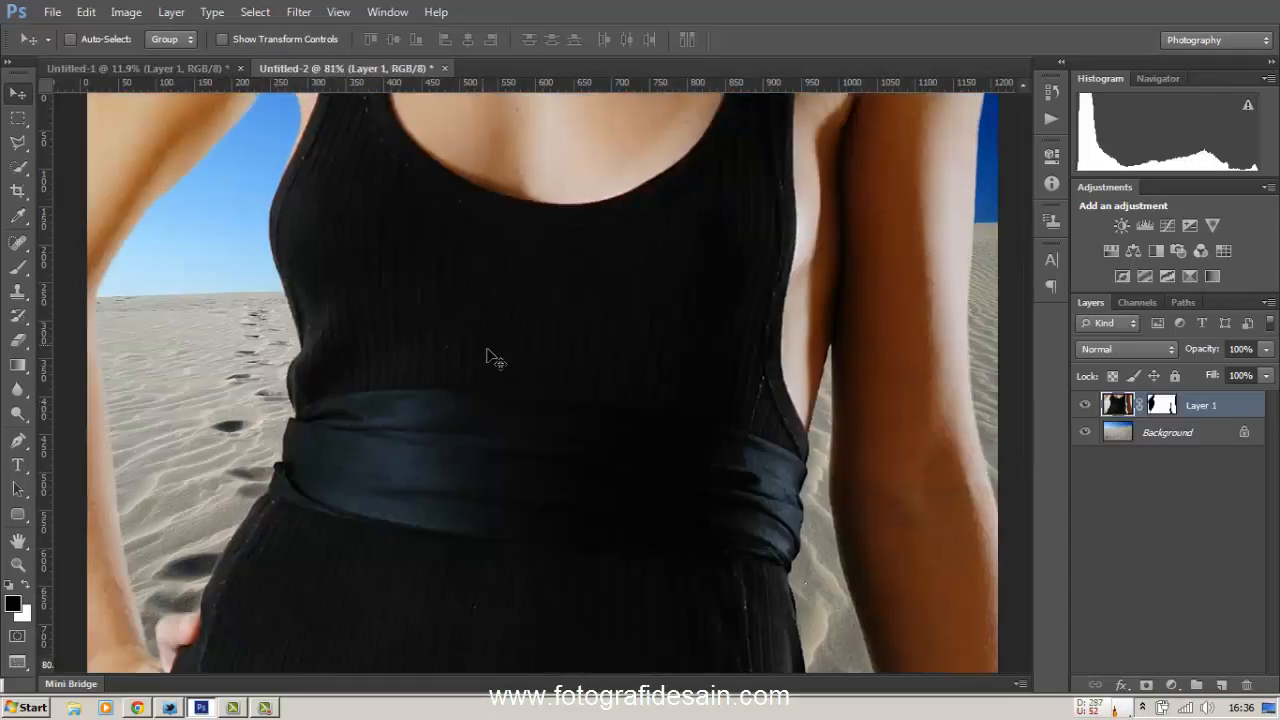
# - Return to full screen mode with the menu bar and rename the cutout layer as model
pyautogui.press('f')
pyautogui.press('f')
pyautogui.press('f')
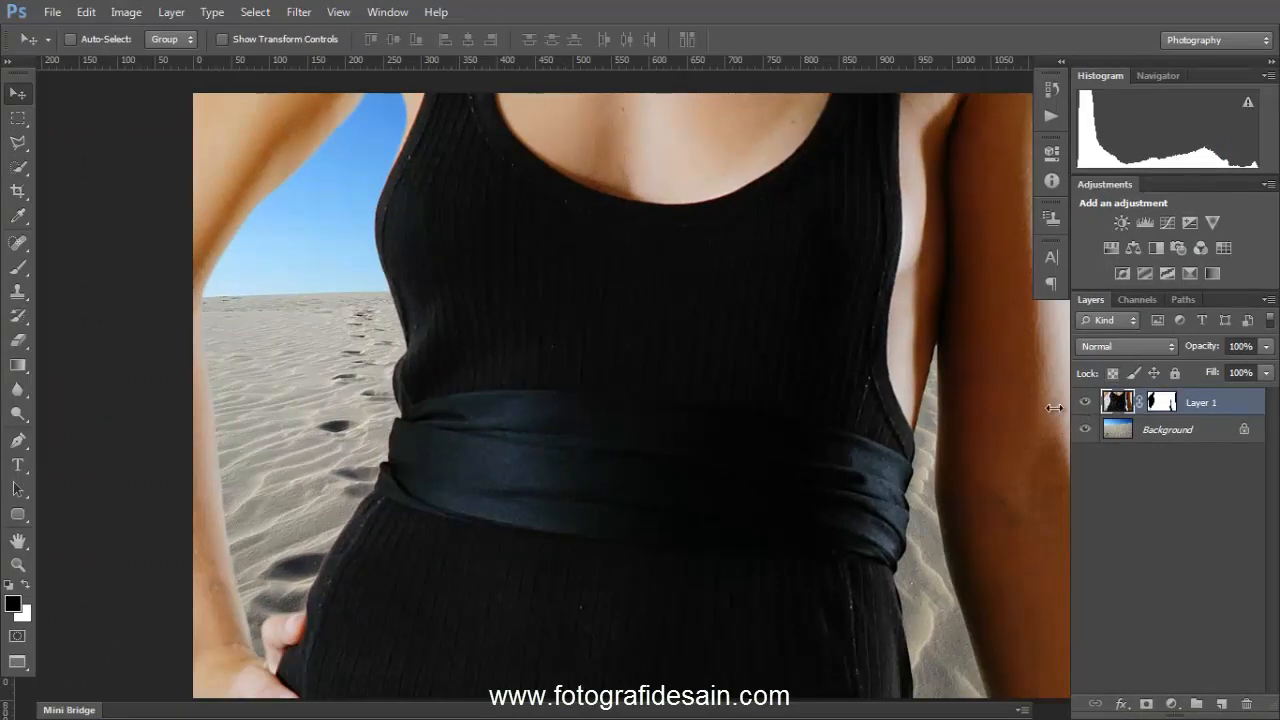
pyautogui.doubleClick(1200, 402)
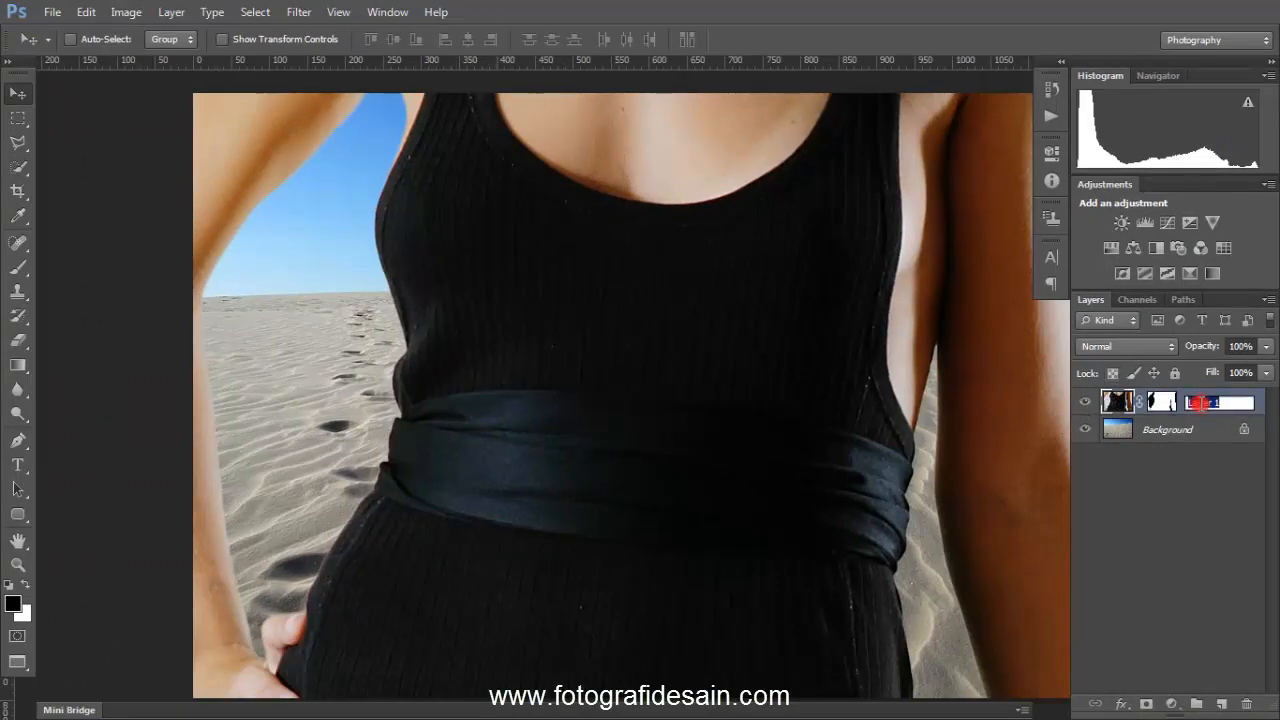
pyautogui.press('Return')
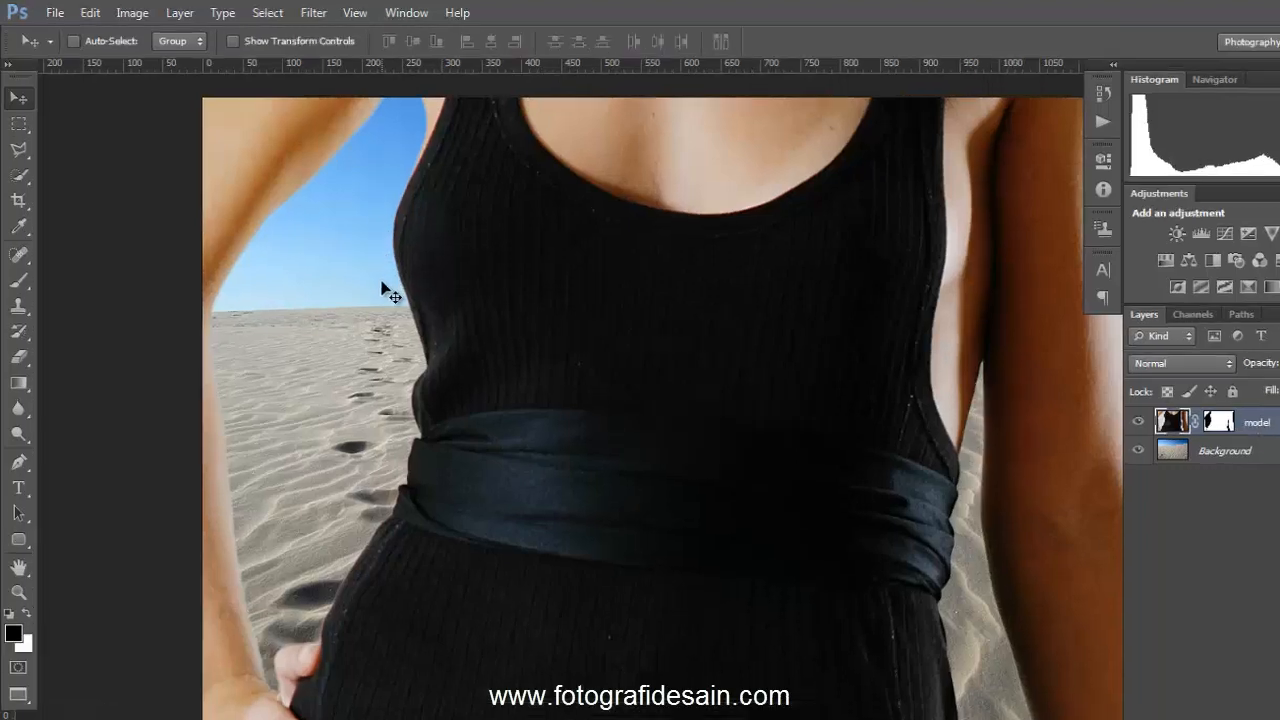
# - Free-transform the model layer with linked proportions, scaling its width and height to 15% and keeping the figure within the picture
pyautogui.hotkey('ctrl', 't')
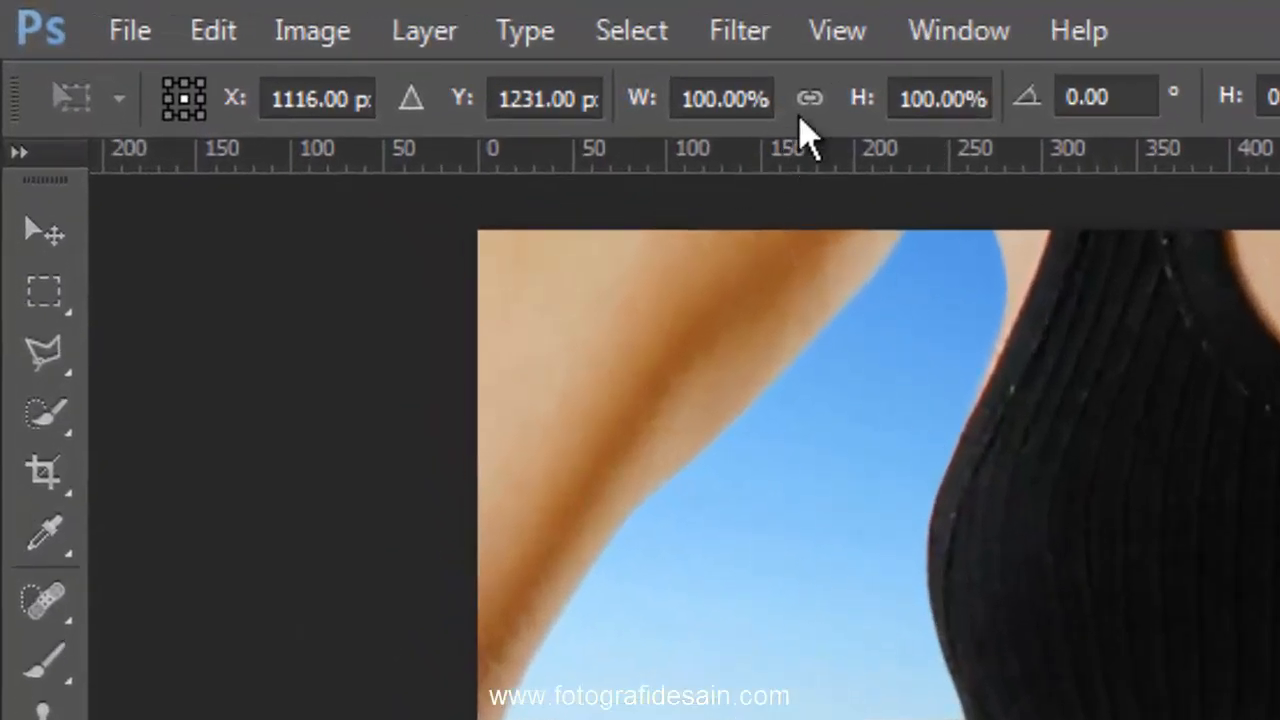
pyautogui.click(807, 99)
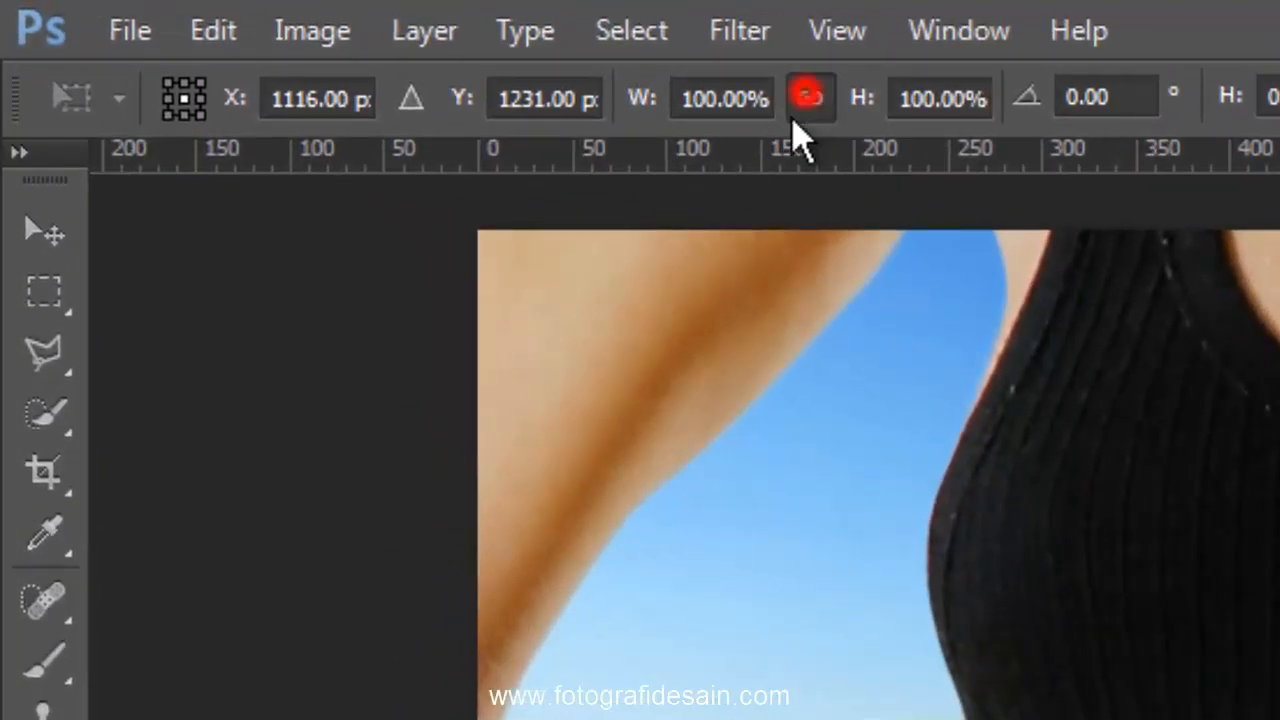
pyautogui.click(678, 100)
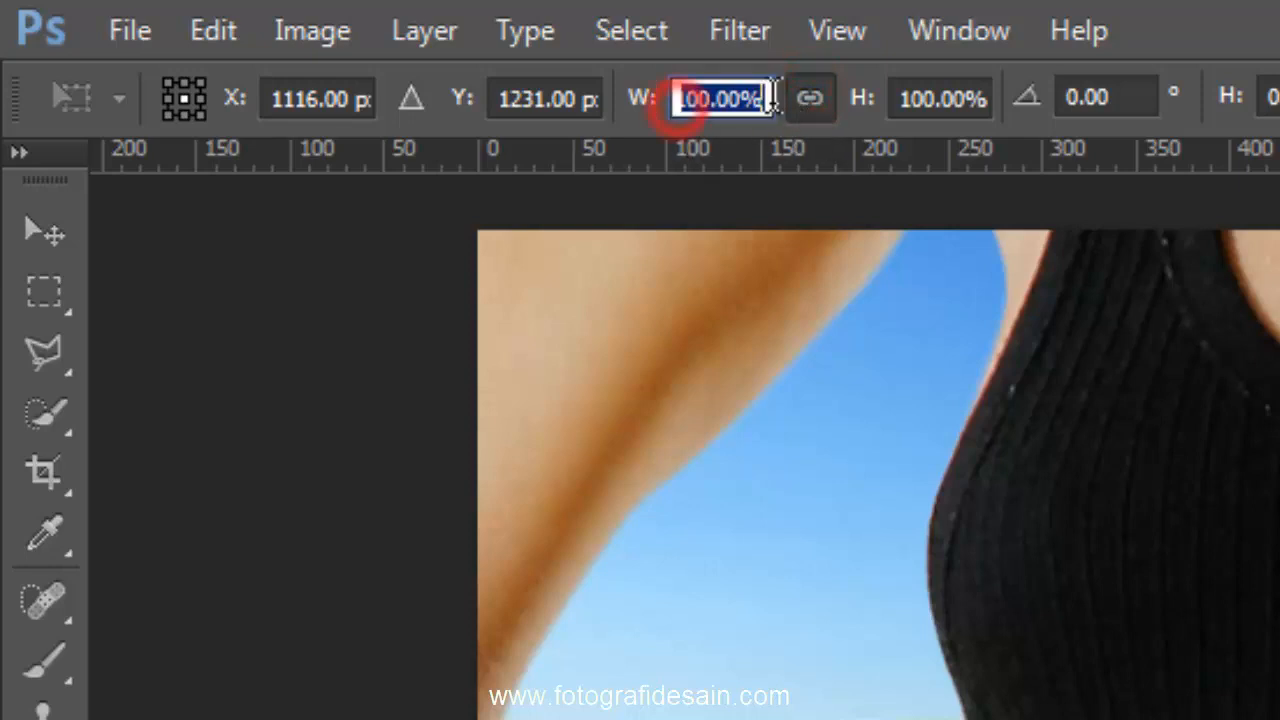
pyautogui.moveTo(640, 110); pyautogui.dragTo(426, 97)
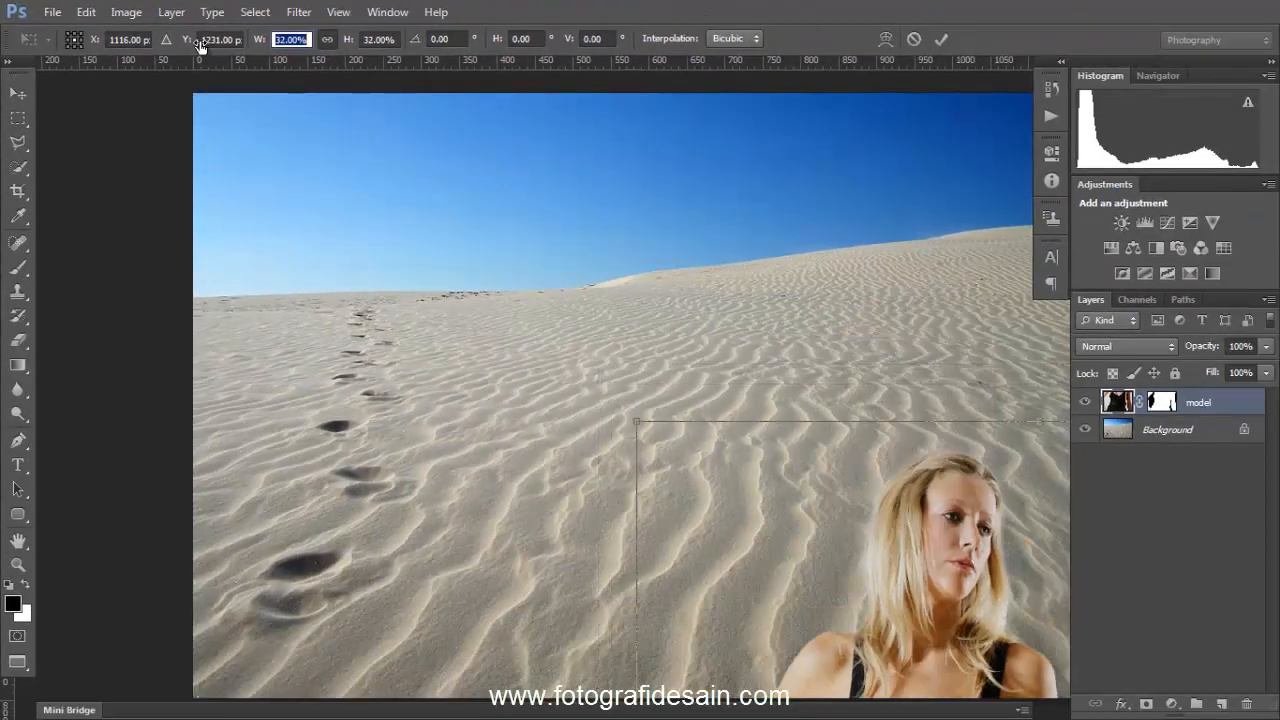
pyautogui.moveTo(200, 45); pyautogui.dragTo(198, 46)
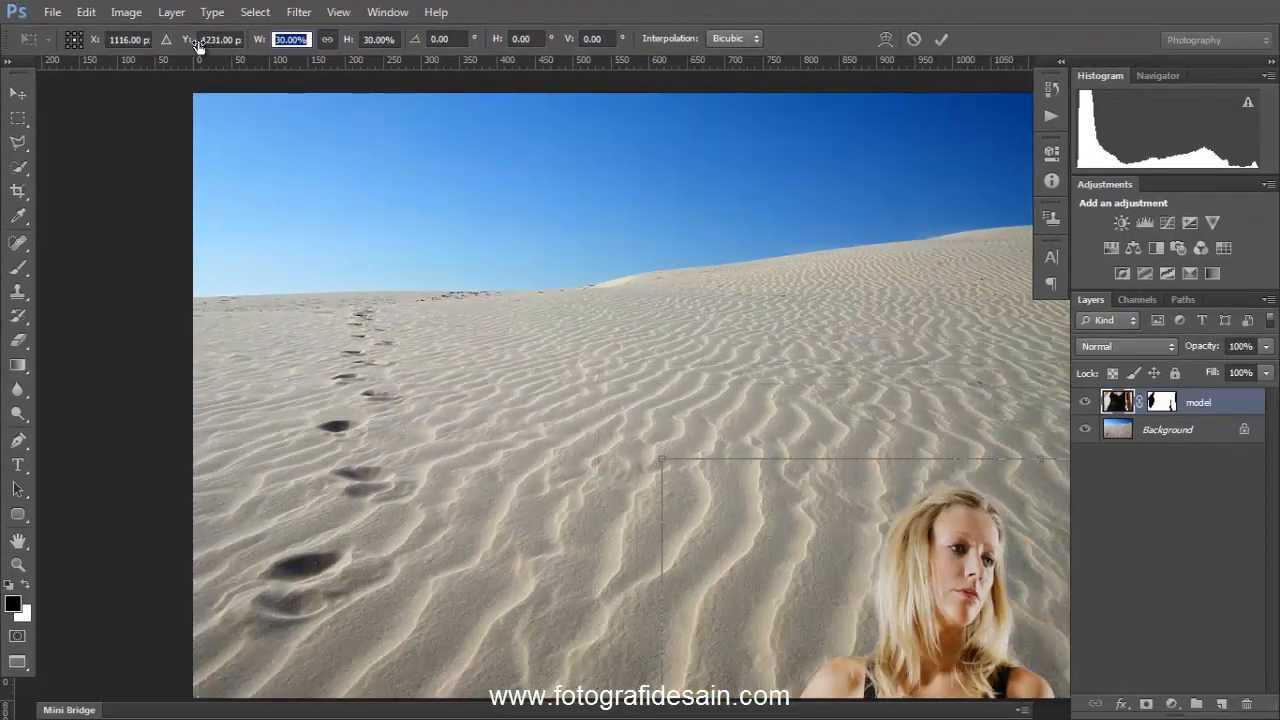
pyautogui.moveTo(897, 561); pyautogui.dragTo(557, 211)
pyautogui.moveTo(263, 44); pyautogui.dragTo(252, 38)
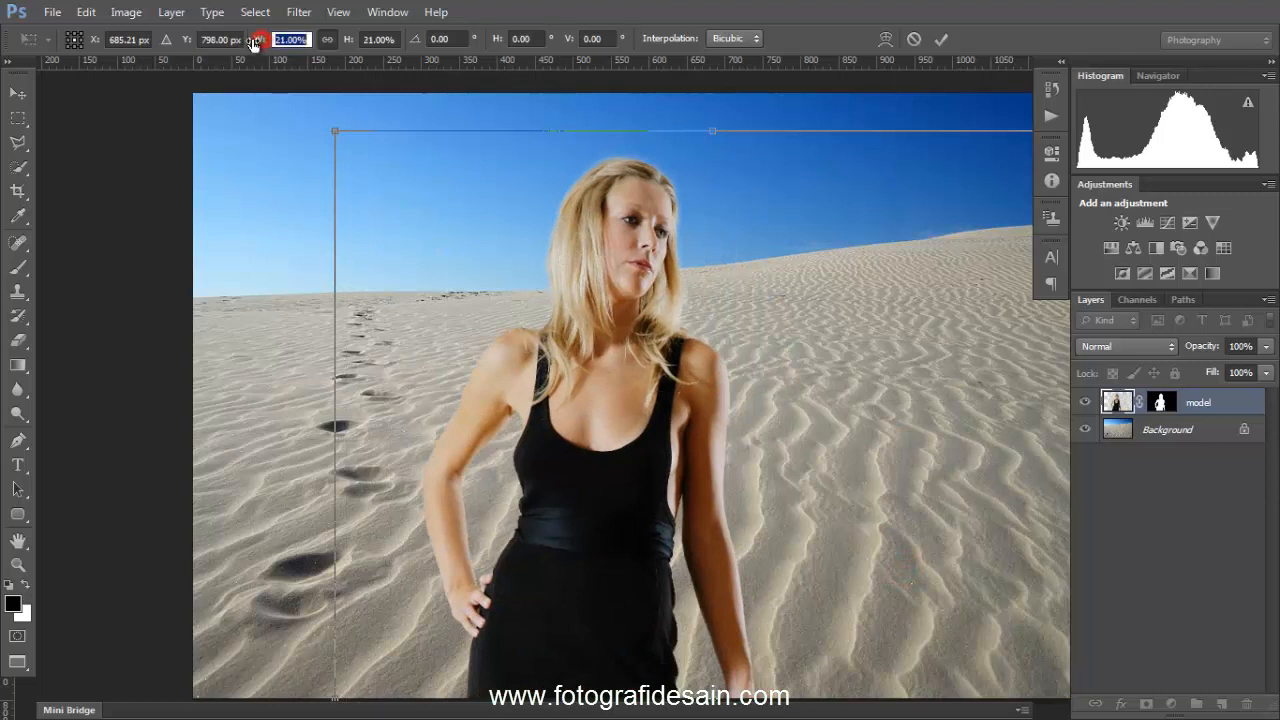
pyautogui.moveTo(594, 528); pyautogui.dragTo(542, 364)
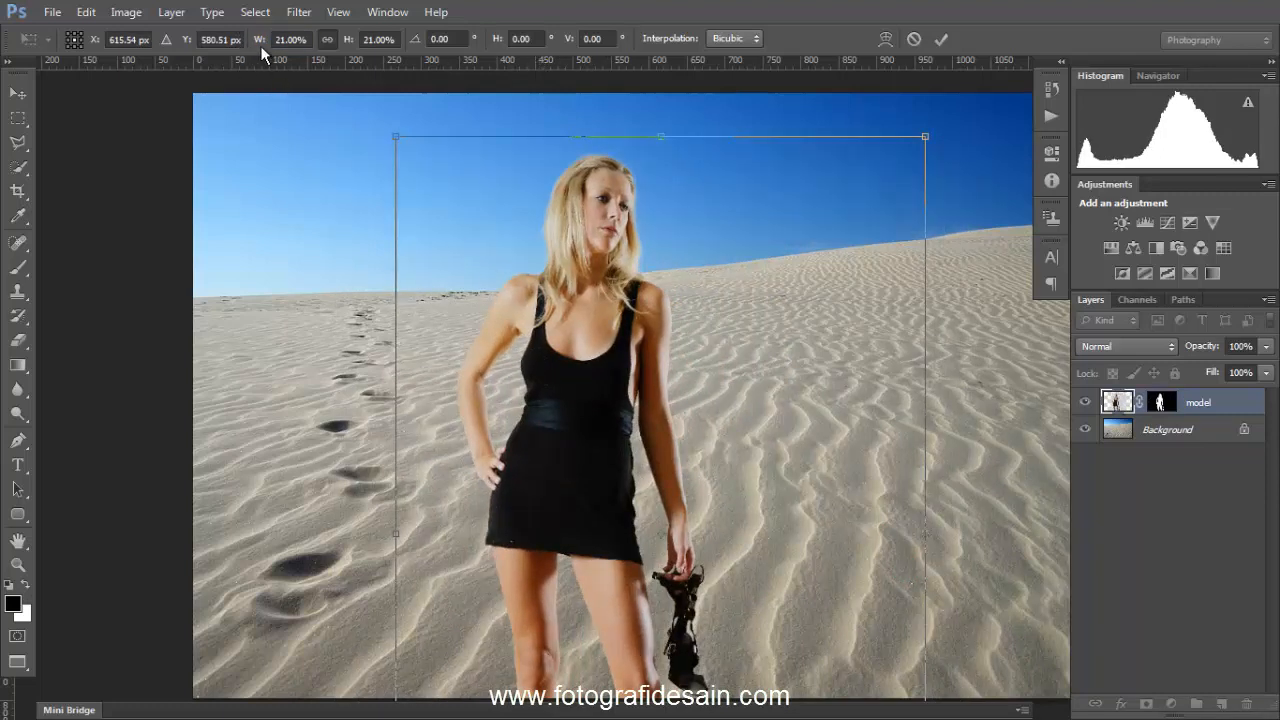
pyautogui.moveTo(260, 45); pyautogui.dragTo(253, 44)
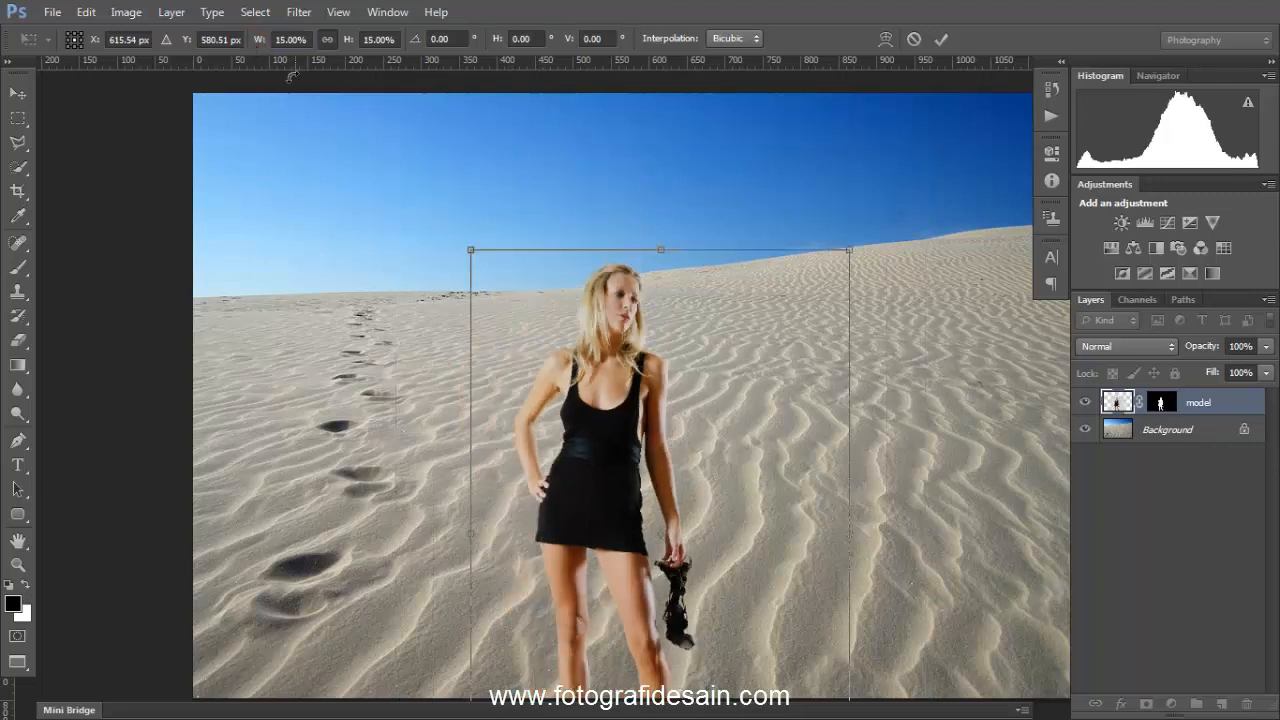
# - Position the model so her feet stand on the foreground sand beside the footprints, and apply the transform
pyautogui.moveTo(587, 476); pyautogui.dragTo(528, 357)
pyautogui.press('Return')
pyautogui.moveTo(574, 423); pyautogui.dragTo(498, 409)
pyautogui.moveTo(465, 349)
pyautogui.mouseDown()
pyautogui.moveTo(465, 334)
pyautogui.moveTo(462, 346)
pyautogui.mouseUp()
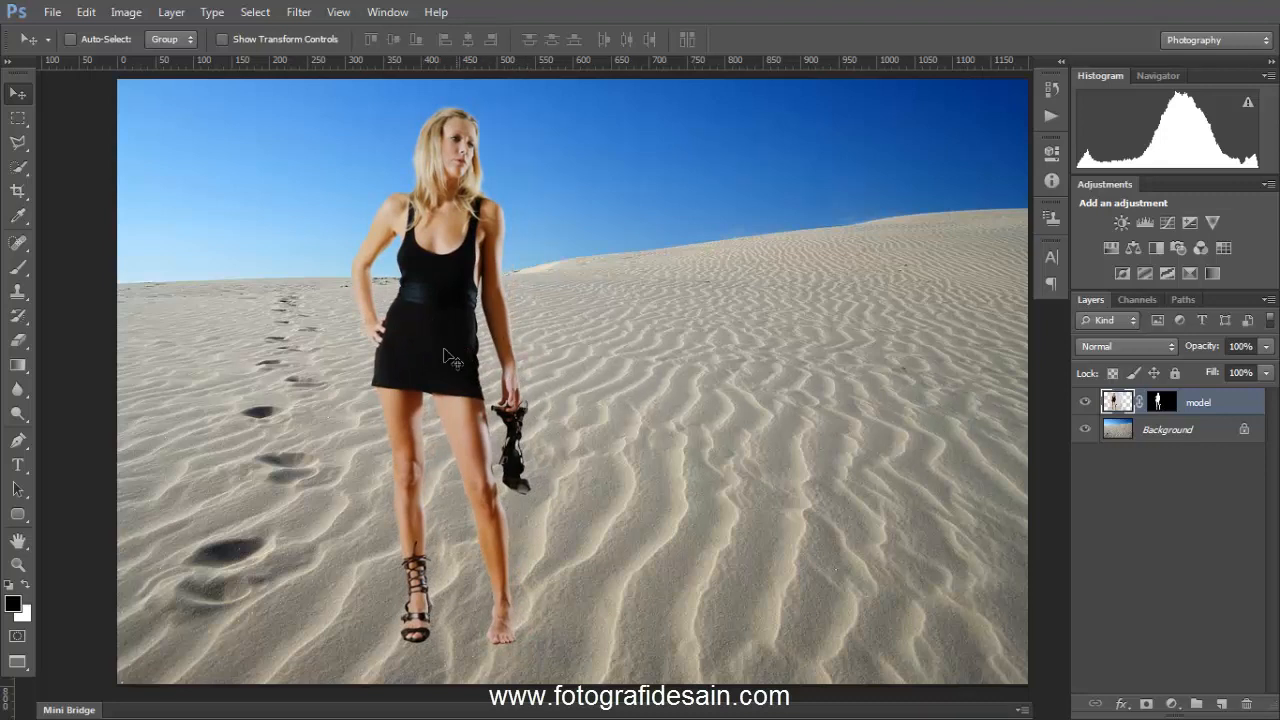
pyautogui.moveTo(450, 350); pyautogui.dragTo(411, 350)
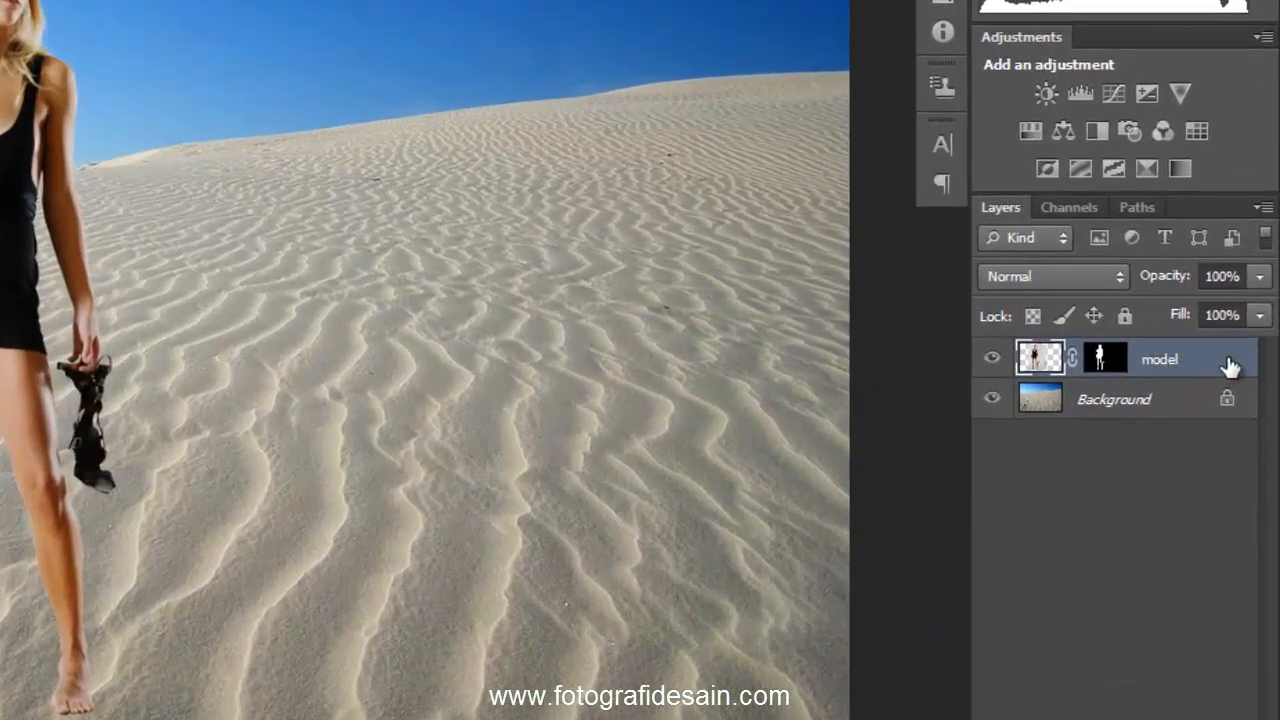
# - Add a Drop Shadow to the model layer with 100% opacity, a 180° angle and a 258 px distance
pyautogui.doubleClick(1220, 360)
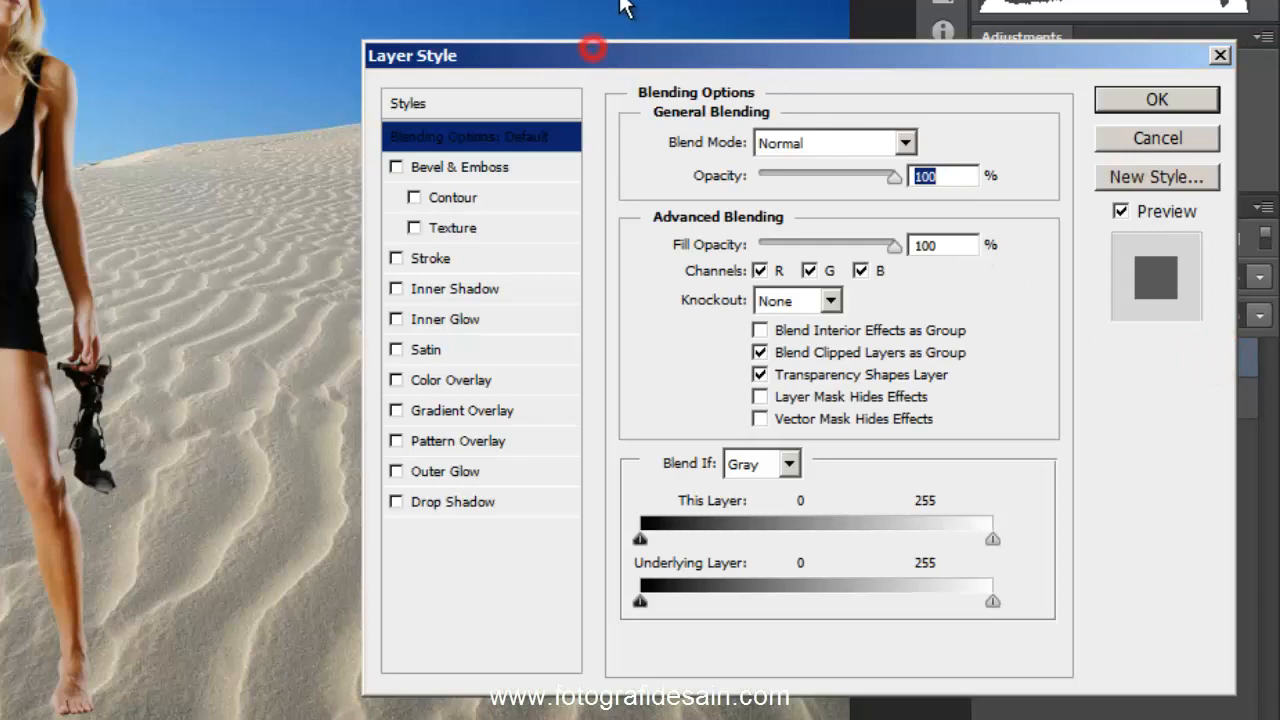
pyautogui.moveTo(621, 3); pyautogui.dragTo(615, 0)
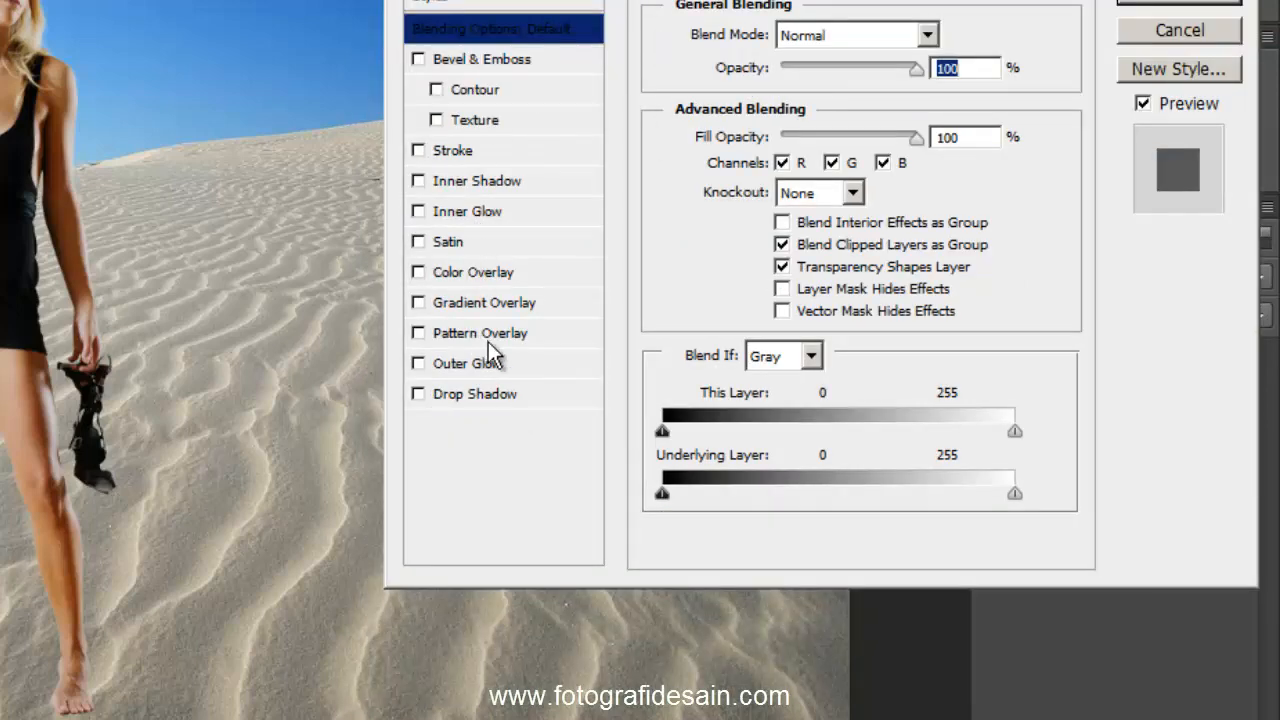
pyautogui.click(478, 394)
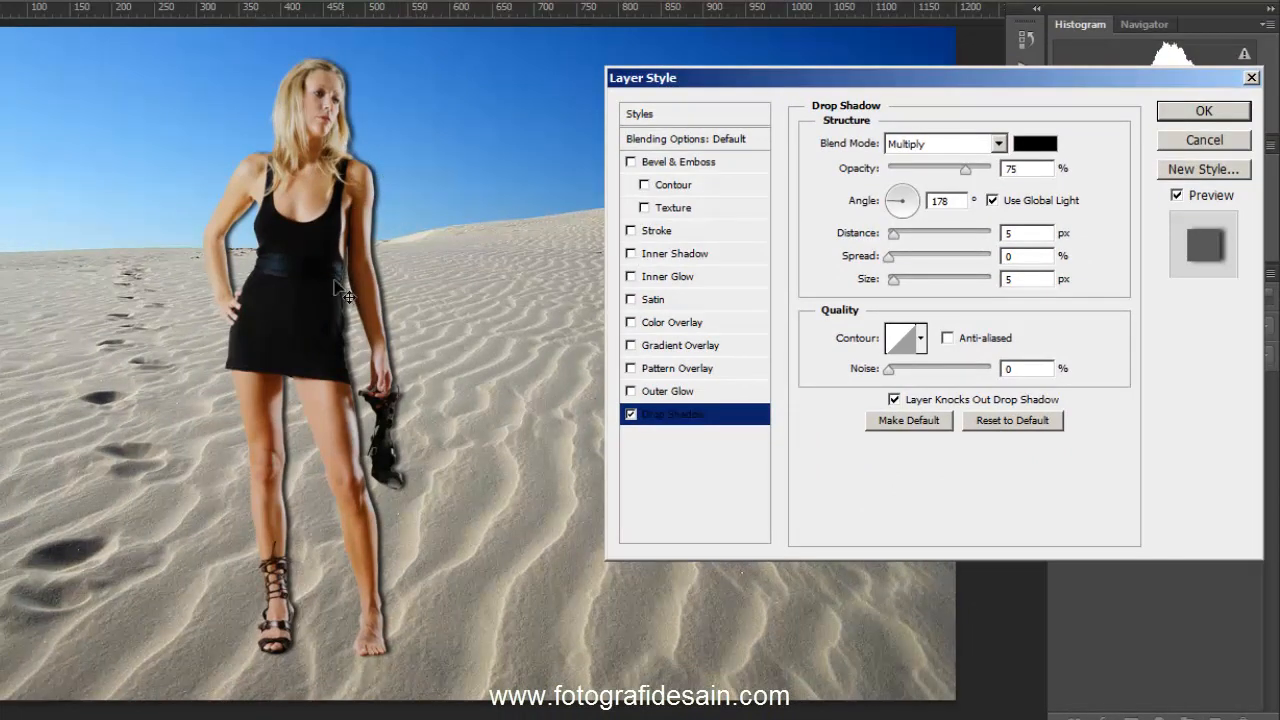
pyautogui.moveTo(408, 262); pyautogui.dragTo(626, 292)
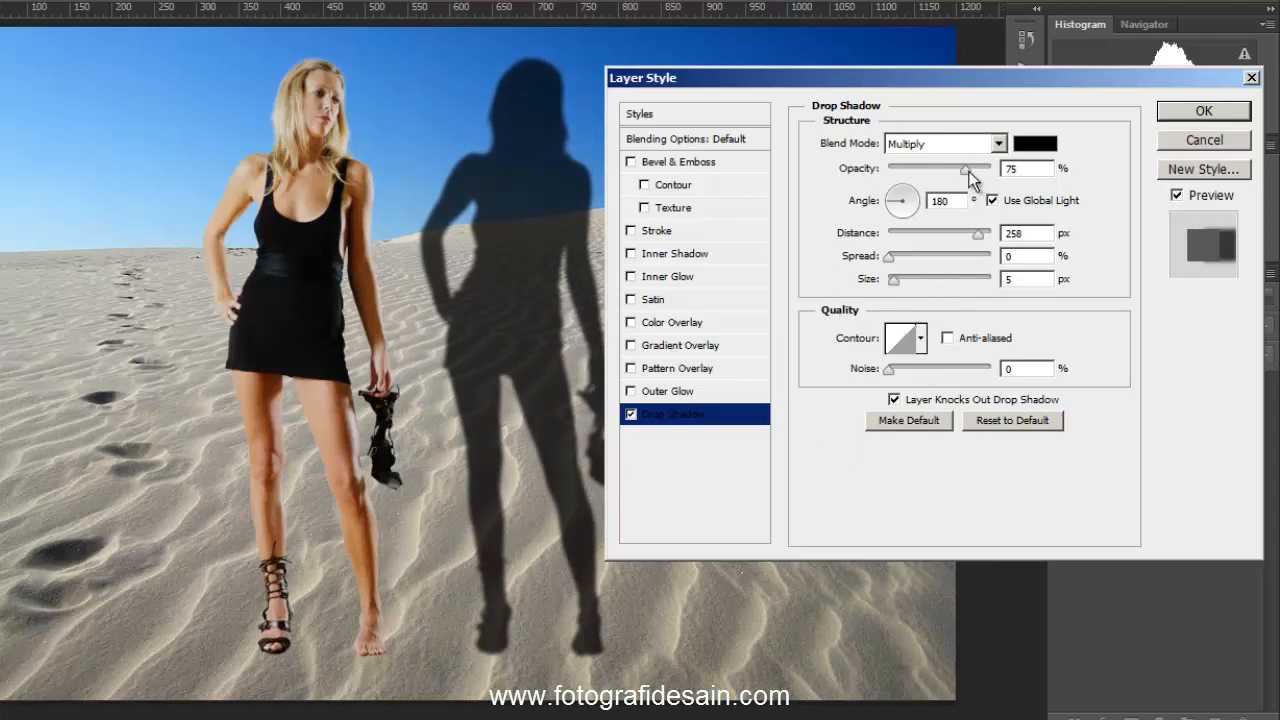
pyautogui.moveTo(968, 172); pyautogui.dragTo(992, 170)
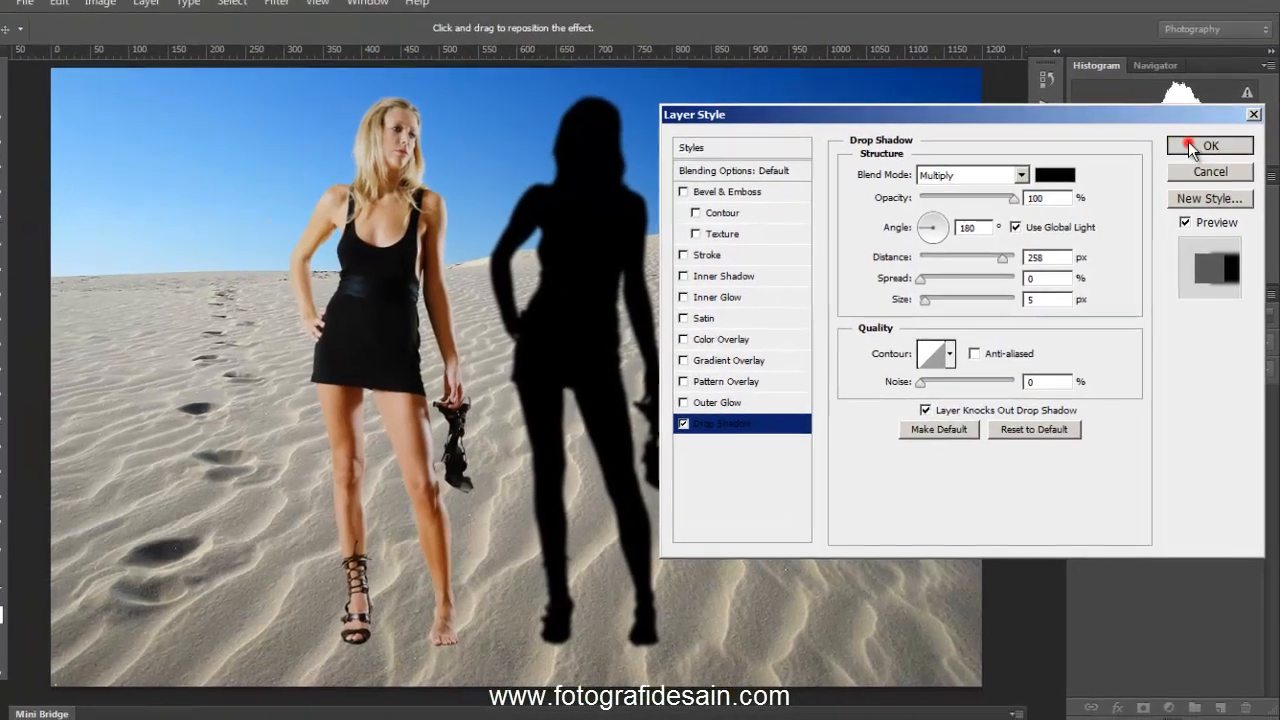
pyautogui.click(1204, 111)
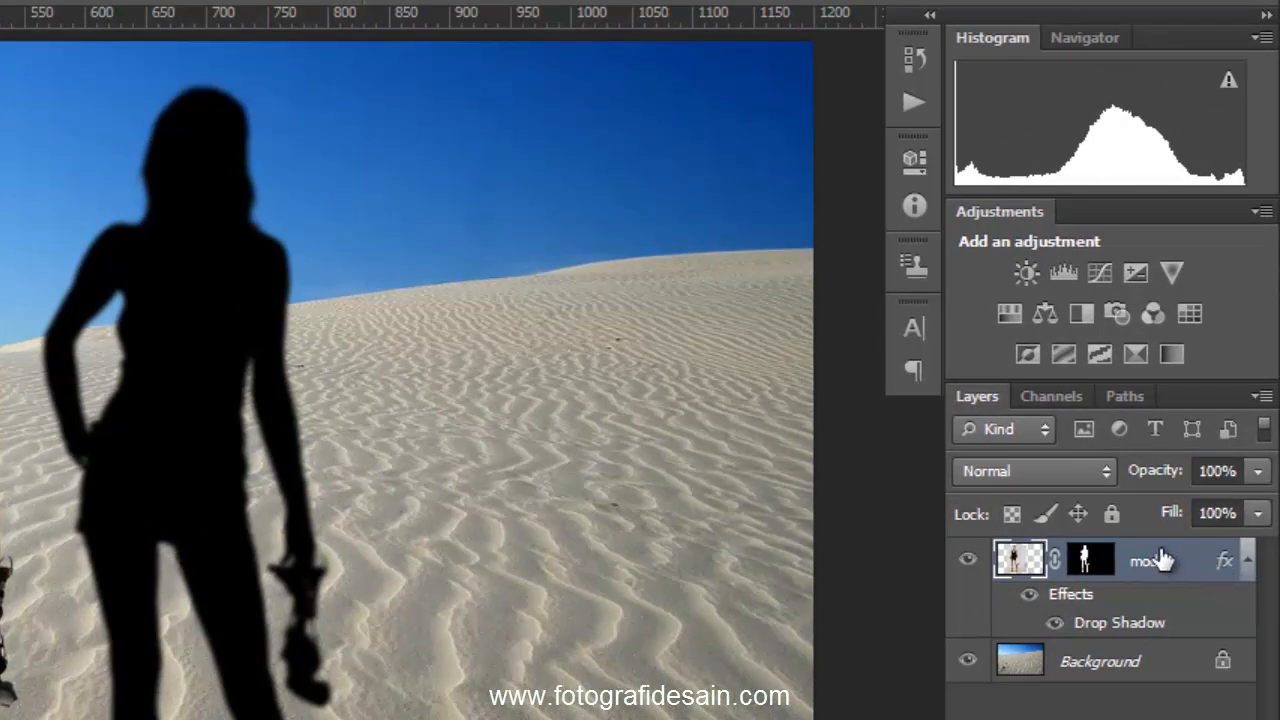
# - Convert the model layer's drop shadow effect into a separate layer
pyautogui.rightClick(1222, 562)
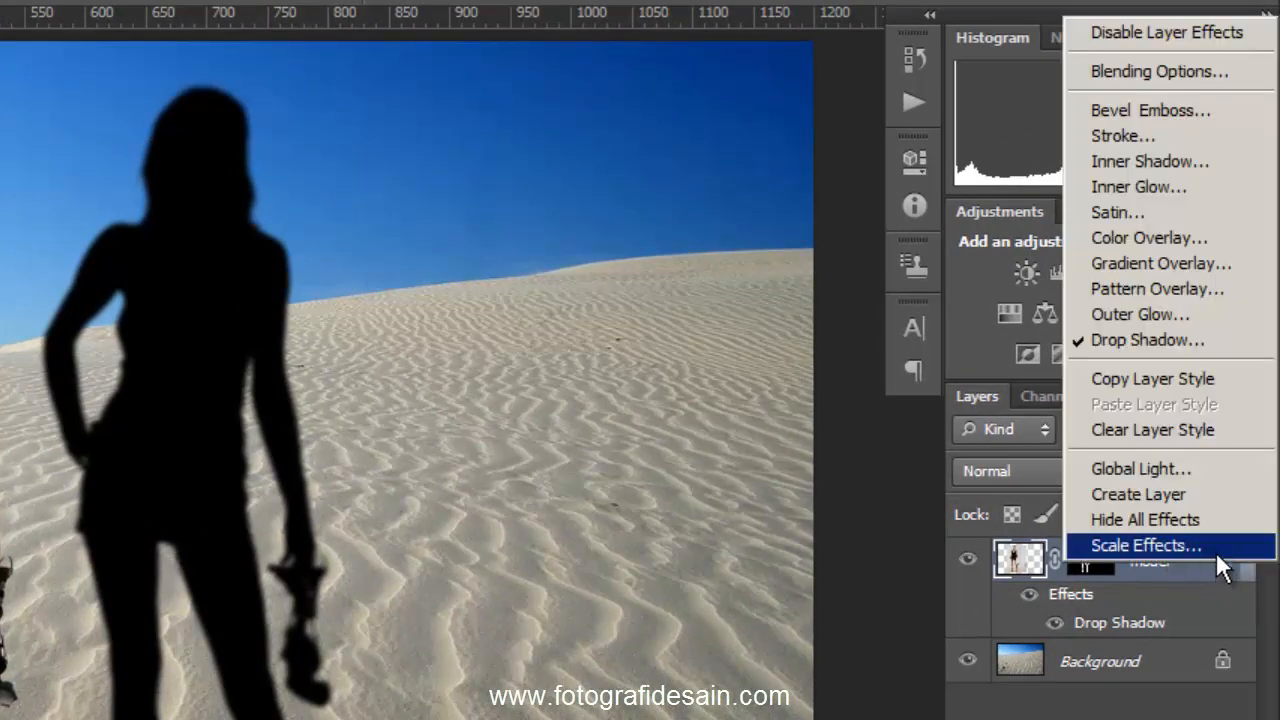
pyautogui.click(1150, 494)
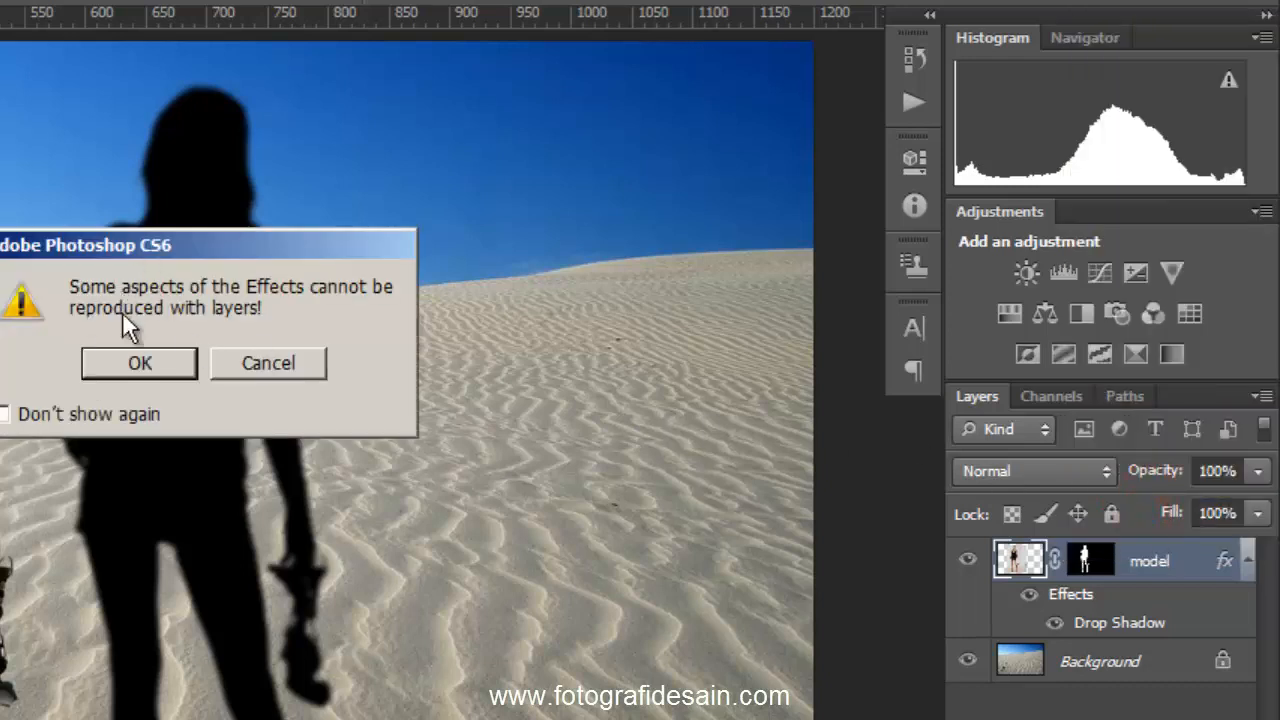
pyautogui.click(141, 365)
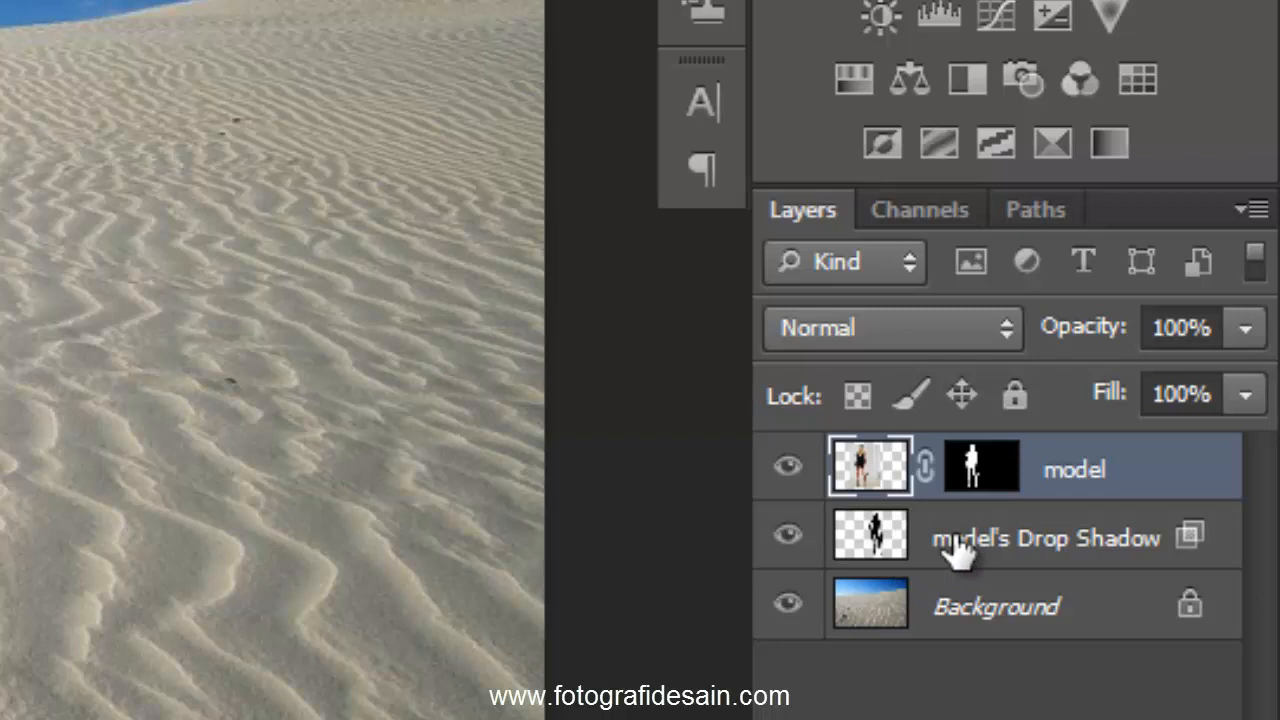
# - Rename the separated drop shadow layer as shadow
pyautogui.click(872, 534)
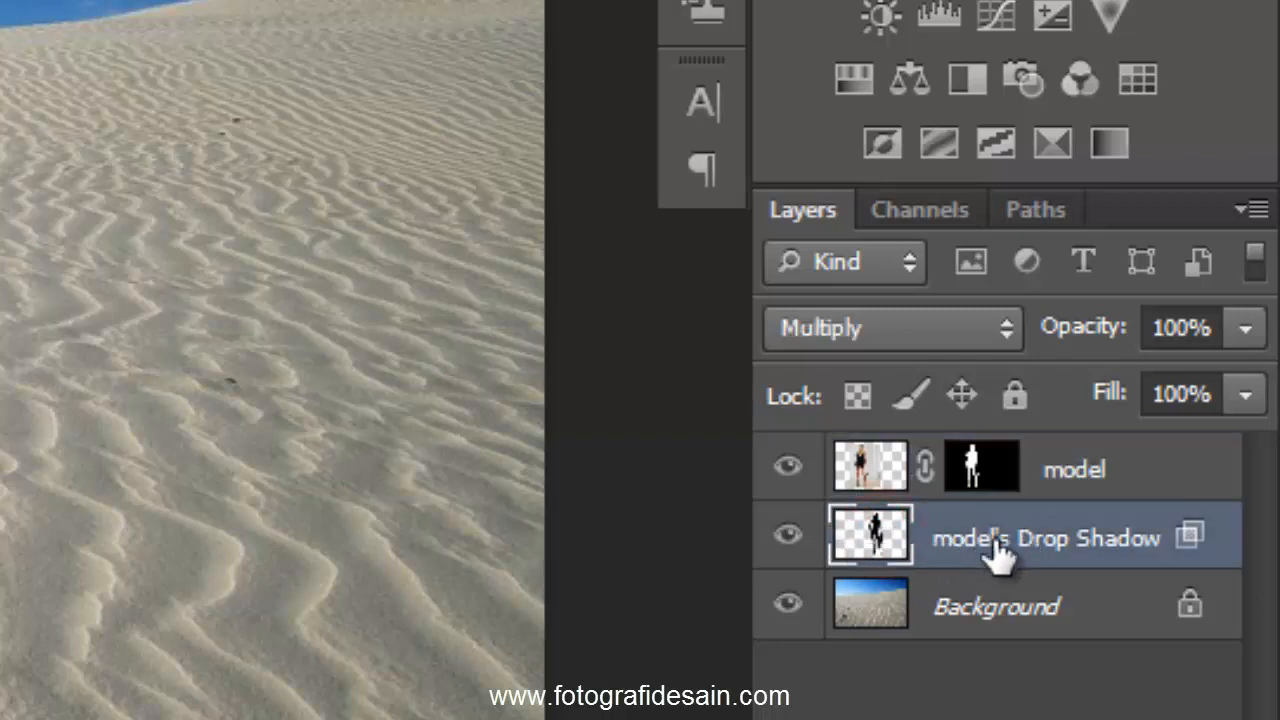
pyautogui.doubleClick(958, 537)
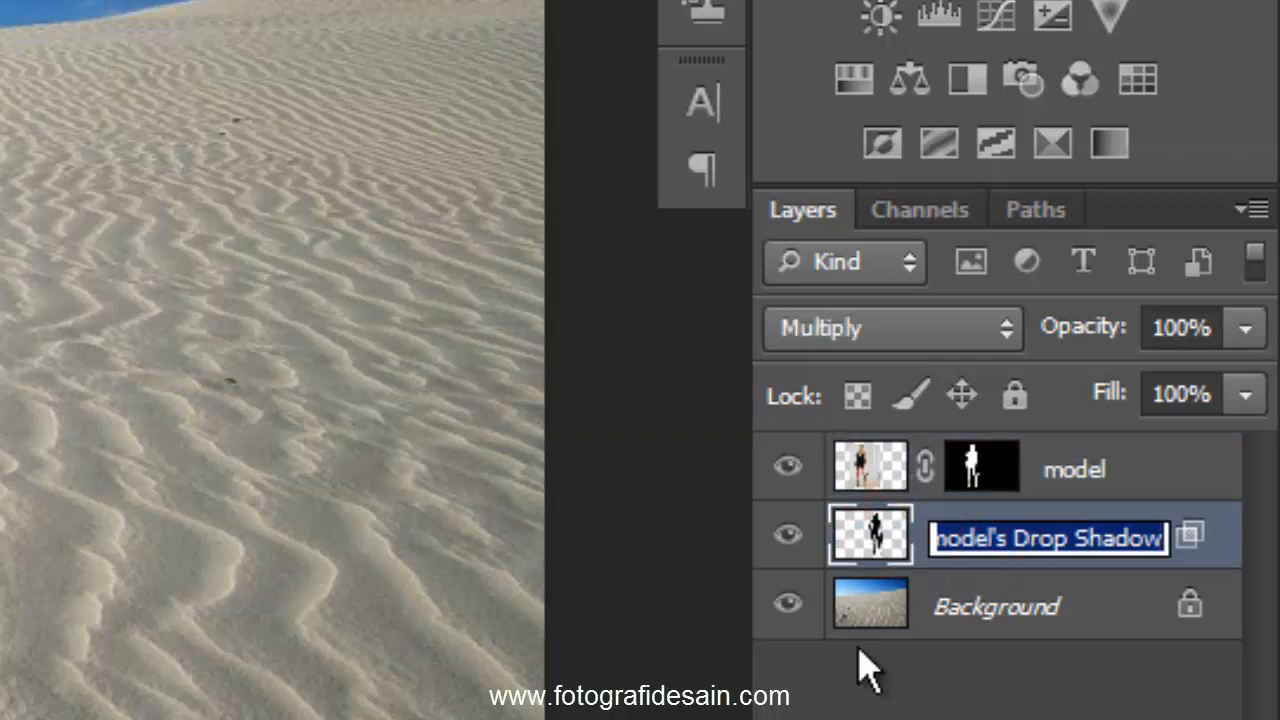
pyautogui.write('shadow')
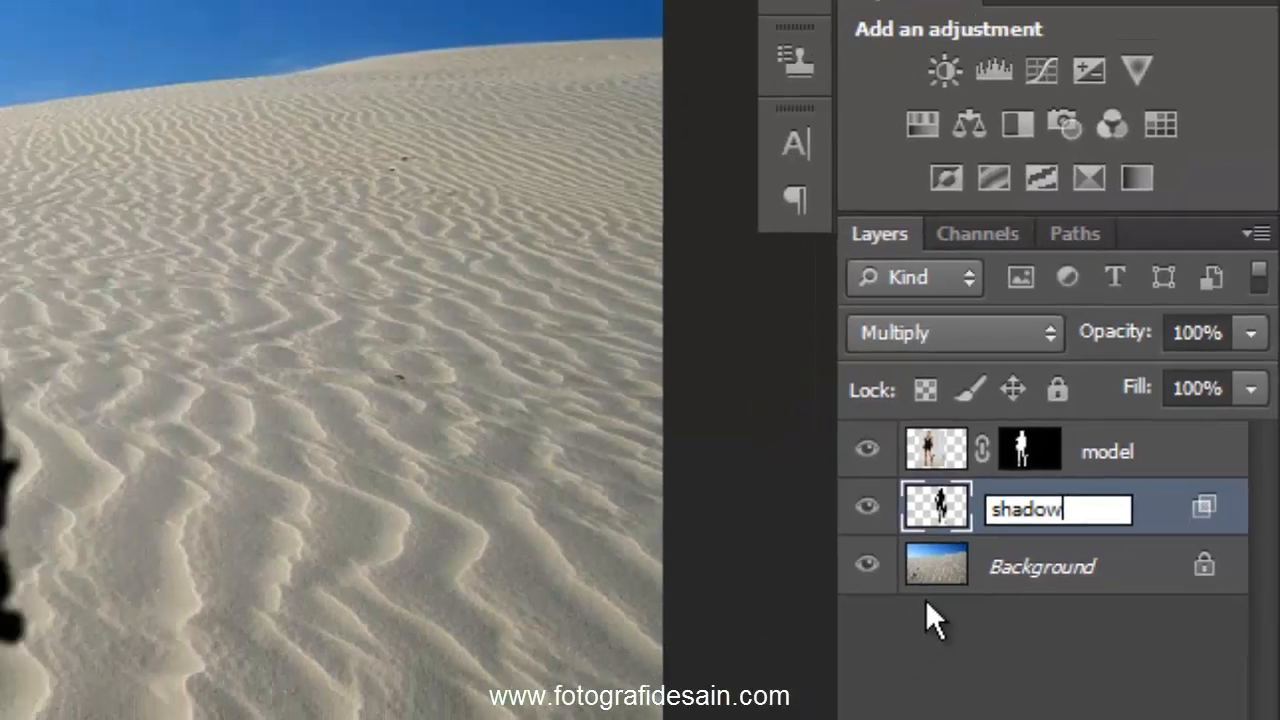
pyautogui.press('Return')
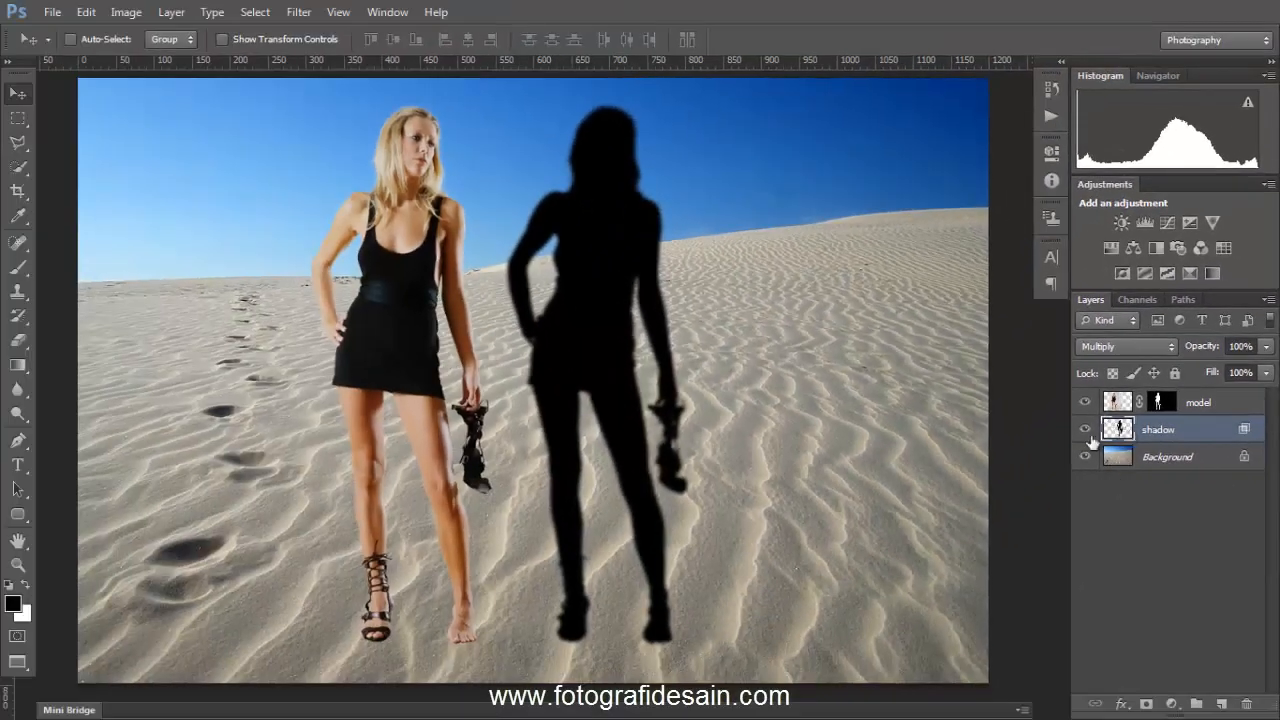
# - Free-transform the shadow, squashing its height to about 73.5%, and move it so its feet line up with the model's feet
pyautogui.moveTo(576, 396)
pyautogui.mouseDown()
pyautogui.moveTo(745, 388)
pyautogui.moveTo(550, 406)
pyautogui.moveTo(771, 400)
pyautogui.moveTo(556, 396)
pyautogui.moveTo(575, 393)
pyautogui.mouseUp()
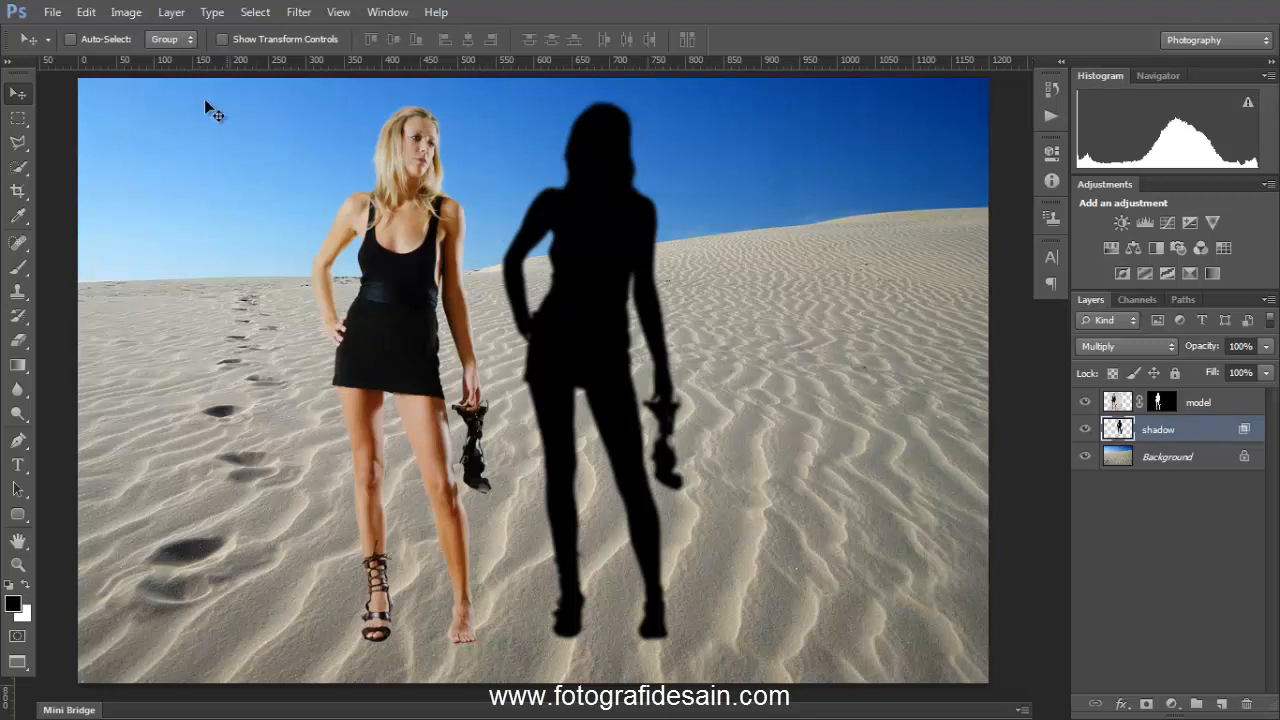
pyautogui.click(126, 12)
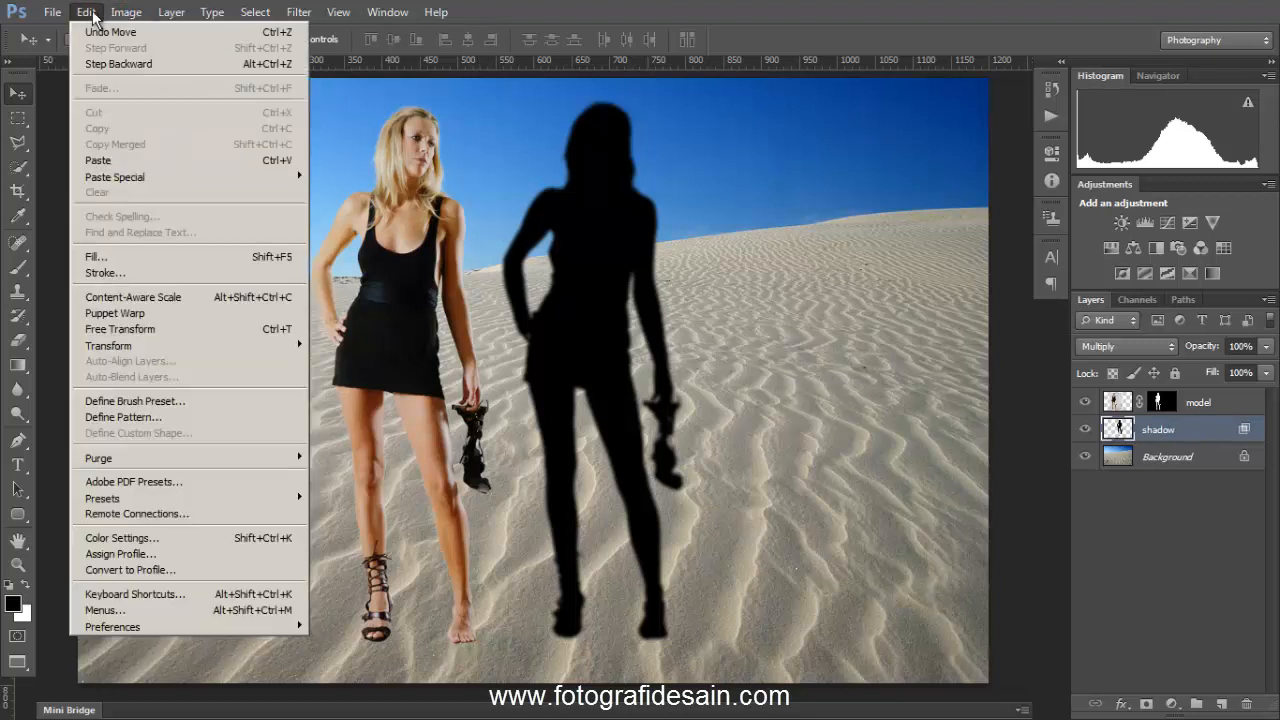
pyautogui.click(213, 332)
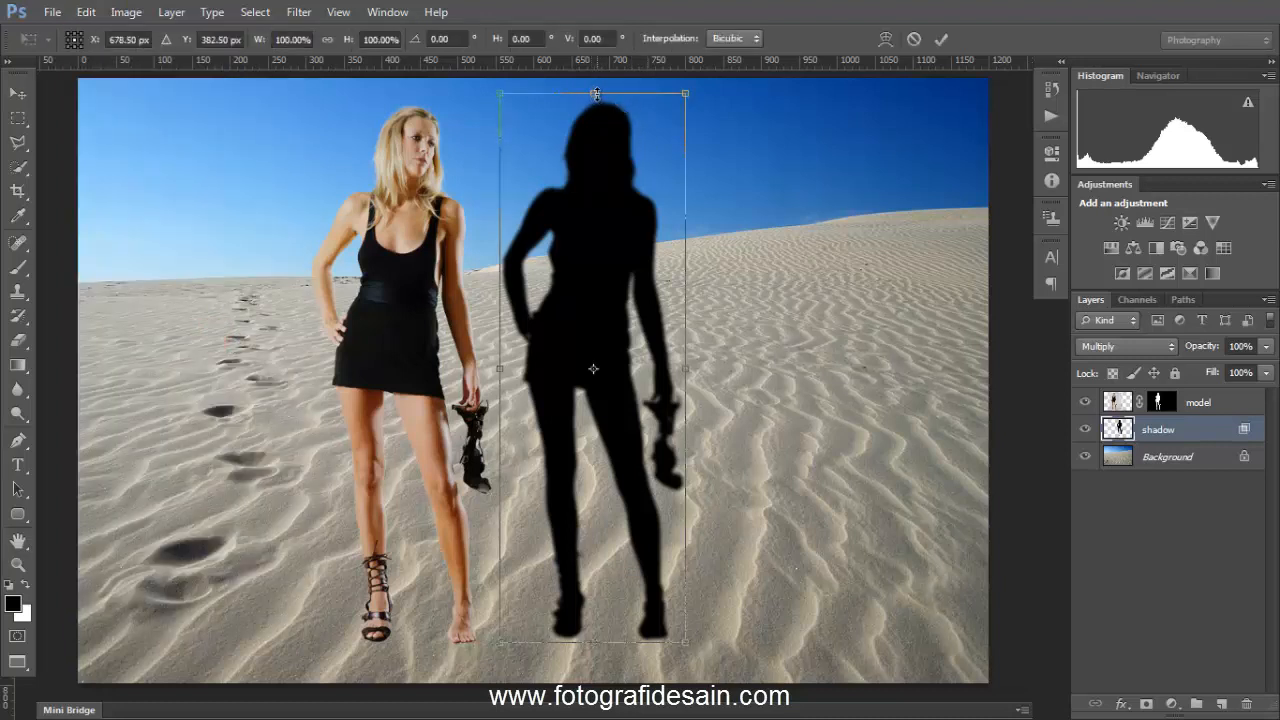
pyautogui.moveTo(596, 94); pyautogui.dragTo(651, 262)
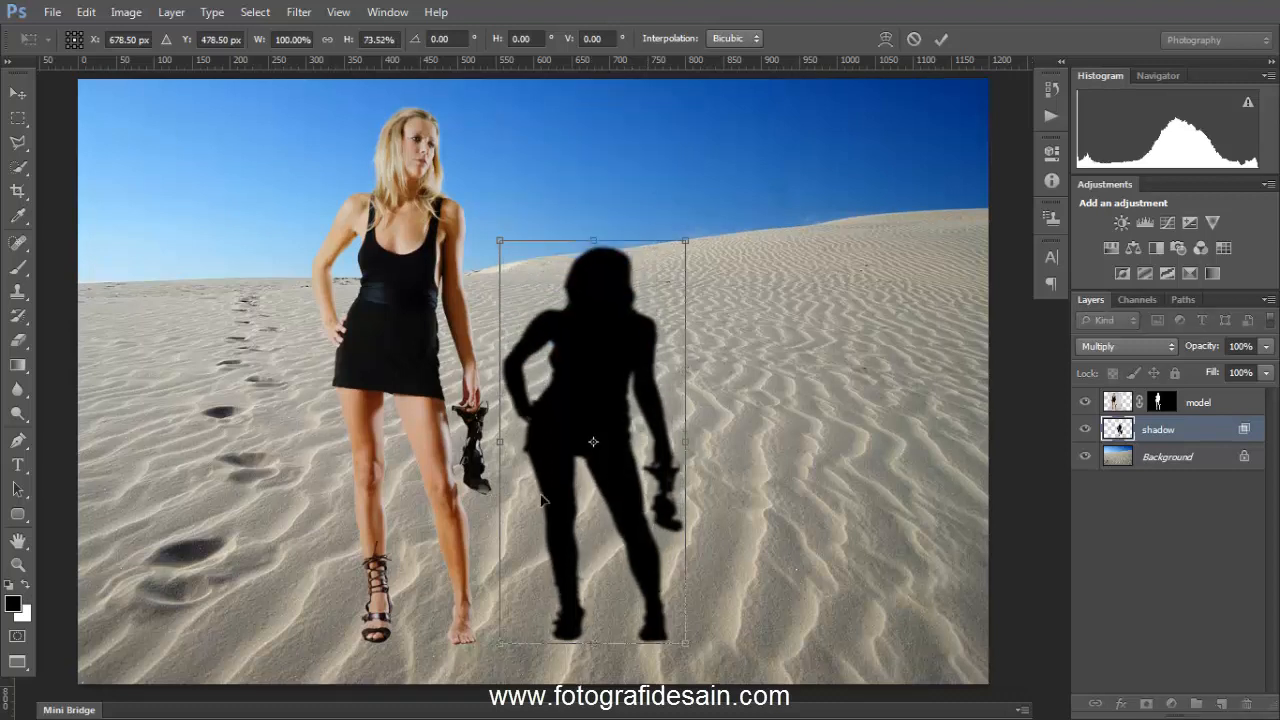
pyautogui.moveTo(561, 573); pyautogui.dragTo(397, 566)
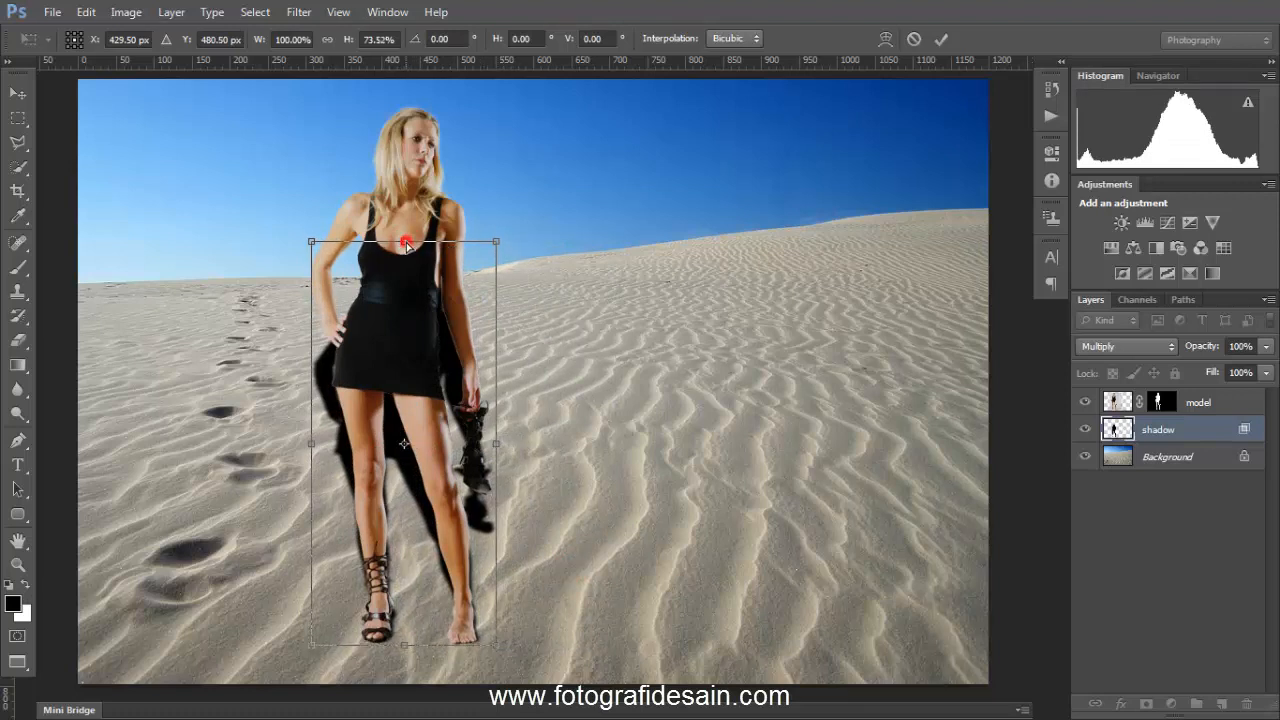
# - Skew the shadow about -53° across the sand at about 50% height, aligned to her feet, apply it, and set the shadow layer's opacity to 66%
pyautogui.moveTo(405, 245); pyautogui.dragTo(741, 361)
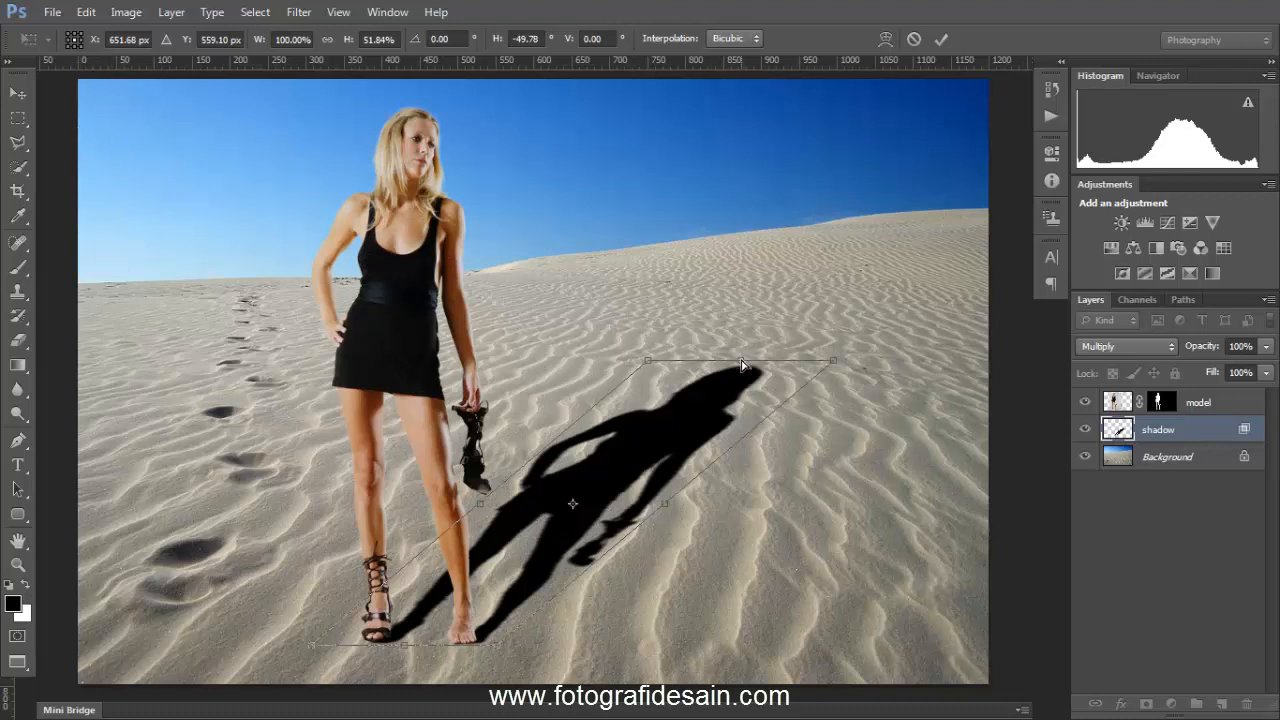
pyautogui.moveTo(742, 366); pyautogui.dragTo(765, 380)
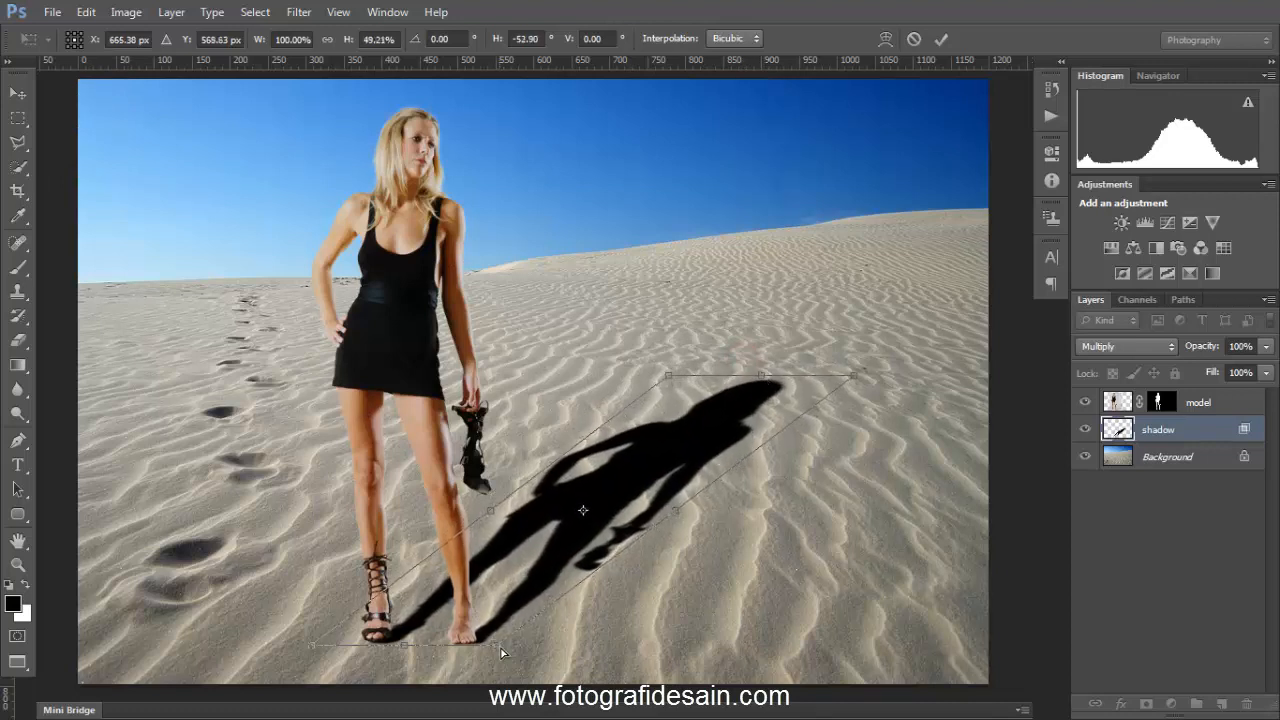
pyautogui.moveTo(495, 648); pyautogui.dragTo(488, 655)
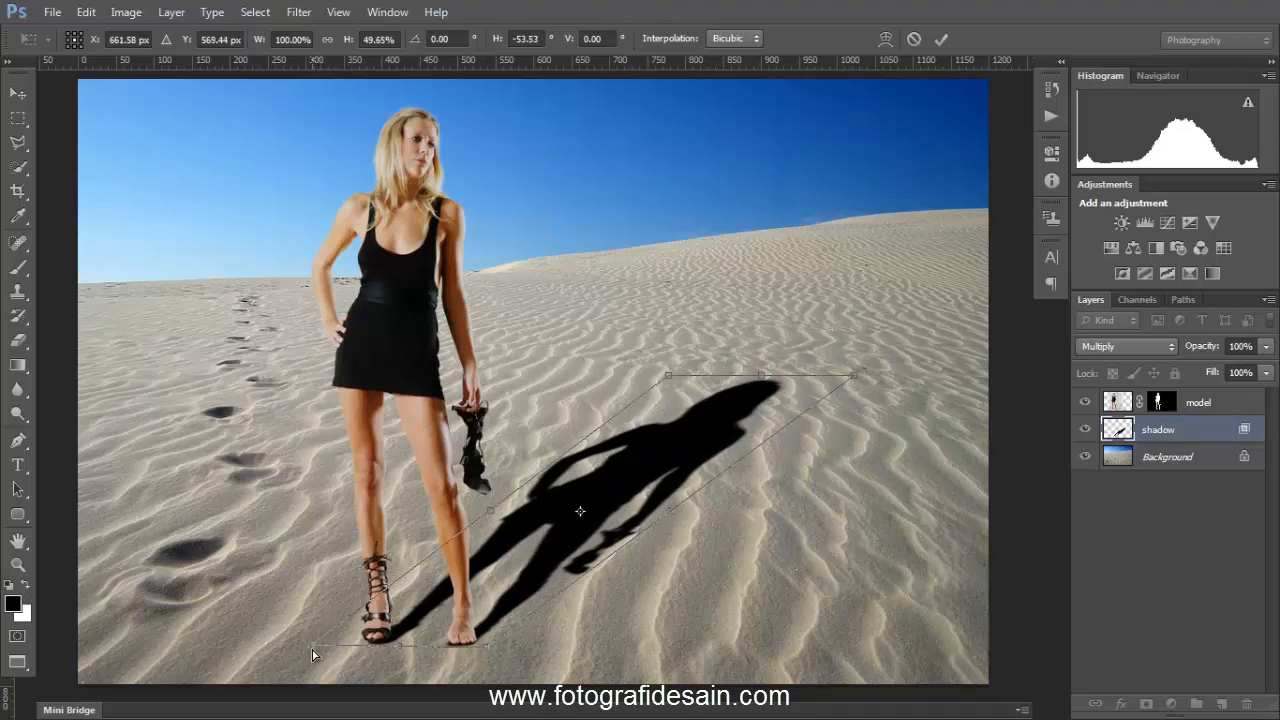
pyautogui.moveTo(320, 650); pyautogui.dragTo(307, 648)
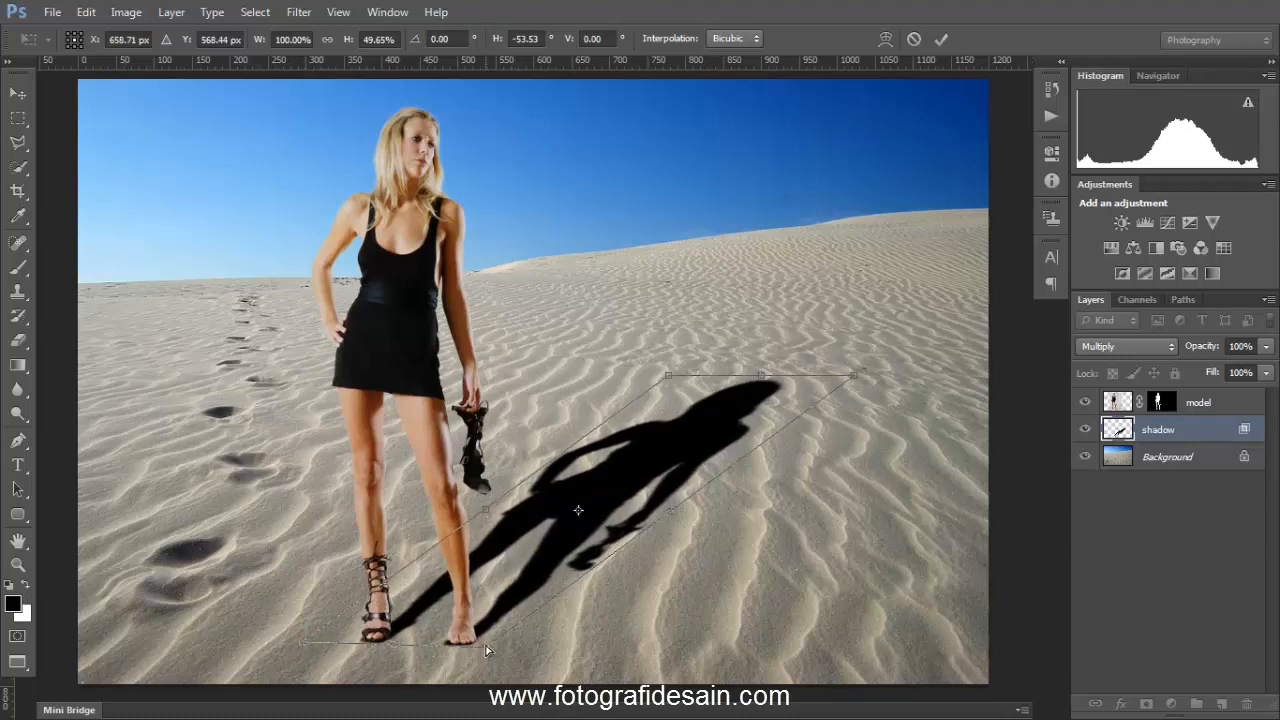
pyautogui.moveTo(485, 651); pyautogui.dragTo(490, 652)
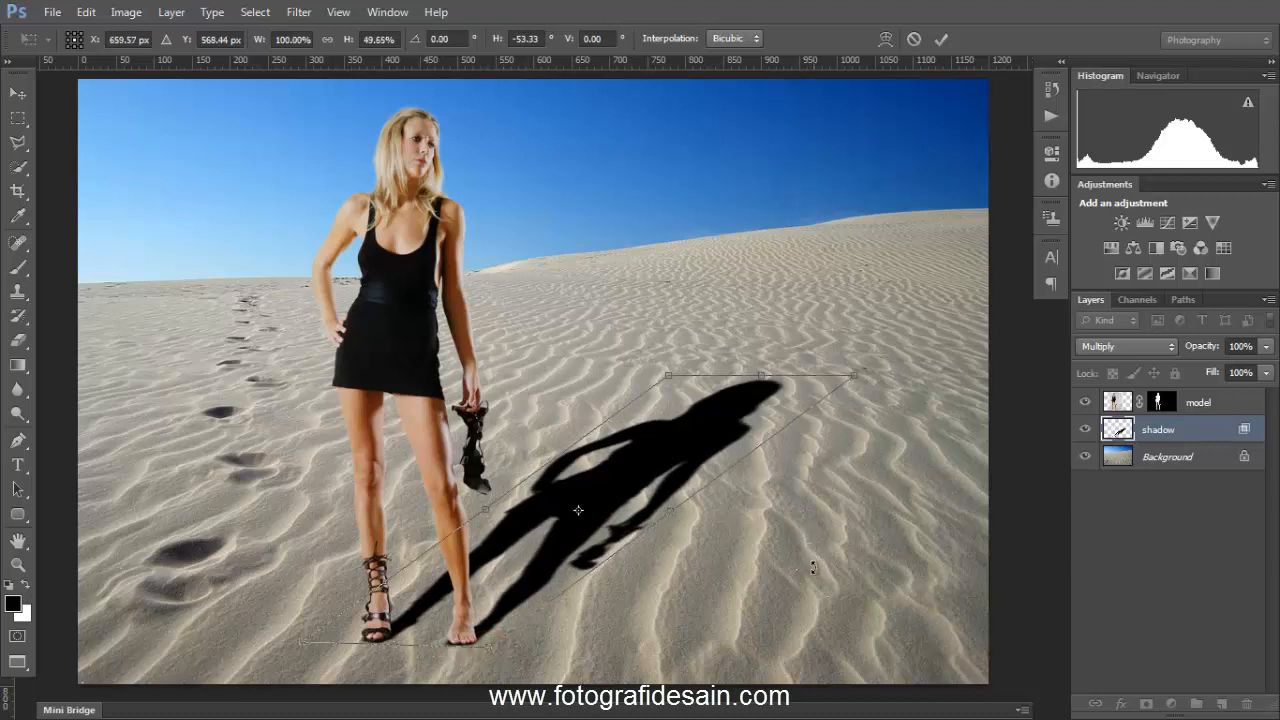
pyautogui.press('Return')
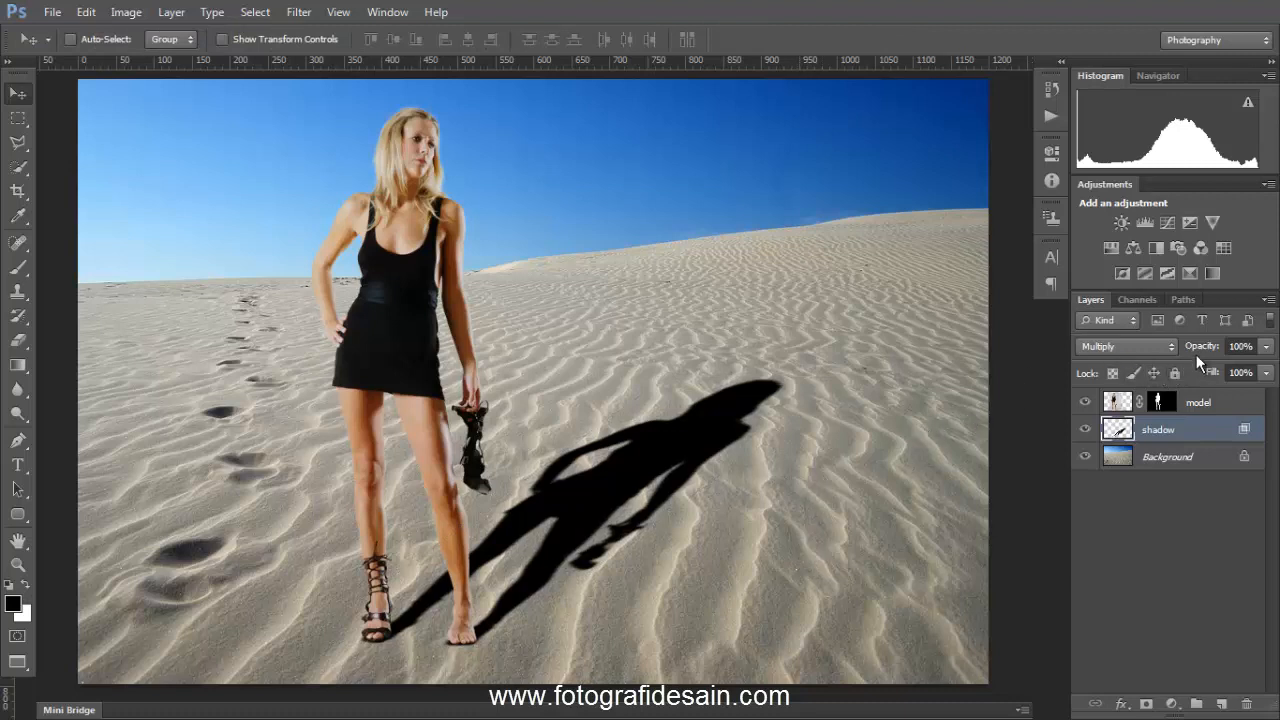
pyautogui.moveTo(1198, 352); pyautogui.dragTo(1167, 358)
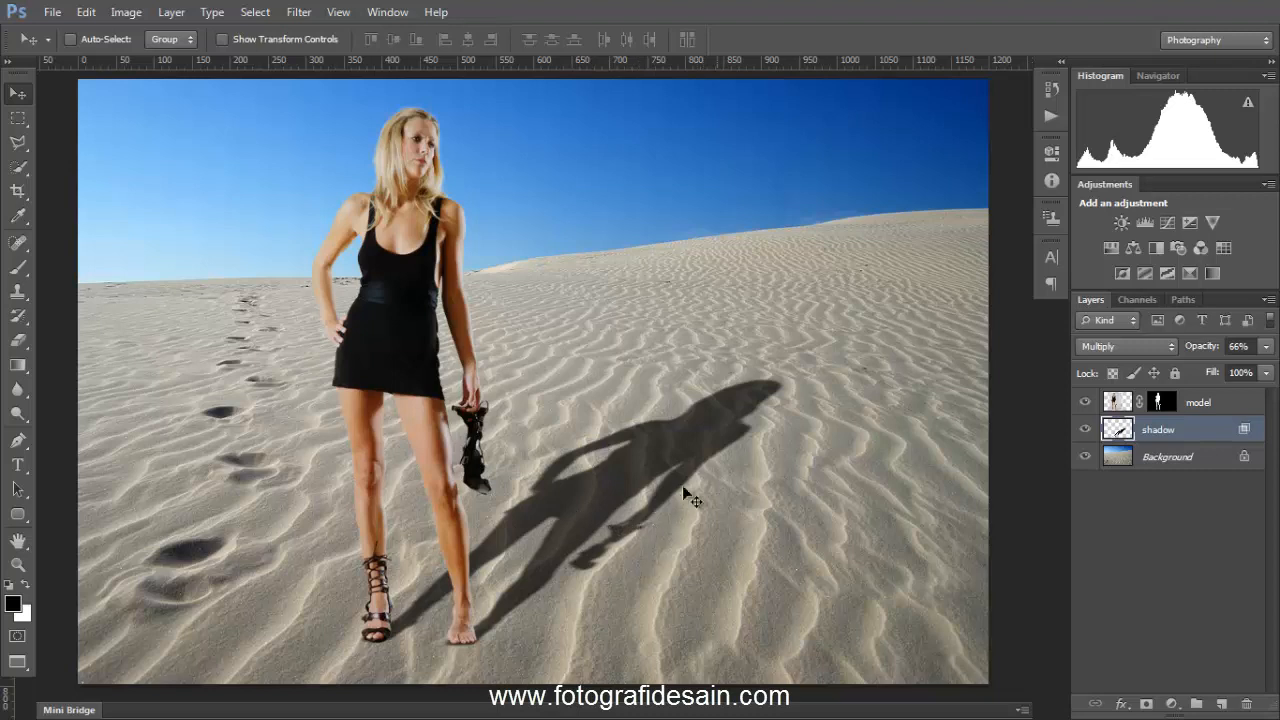
# - Hide the model and shadow layers and select the Background layer
pyautogui.click(1084, 402)
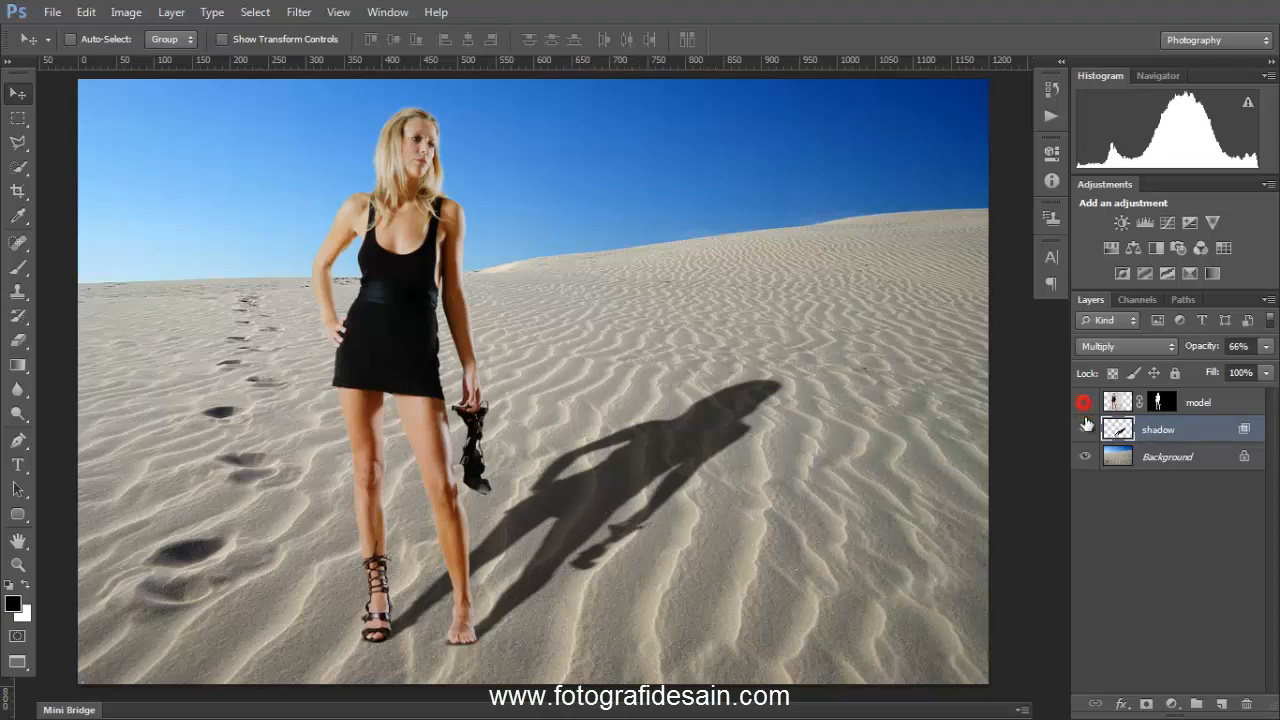
pyautogui.click(1084, 429)
pyautogui.click(1115, 458)
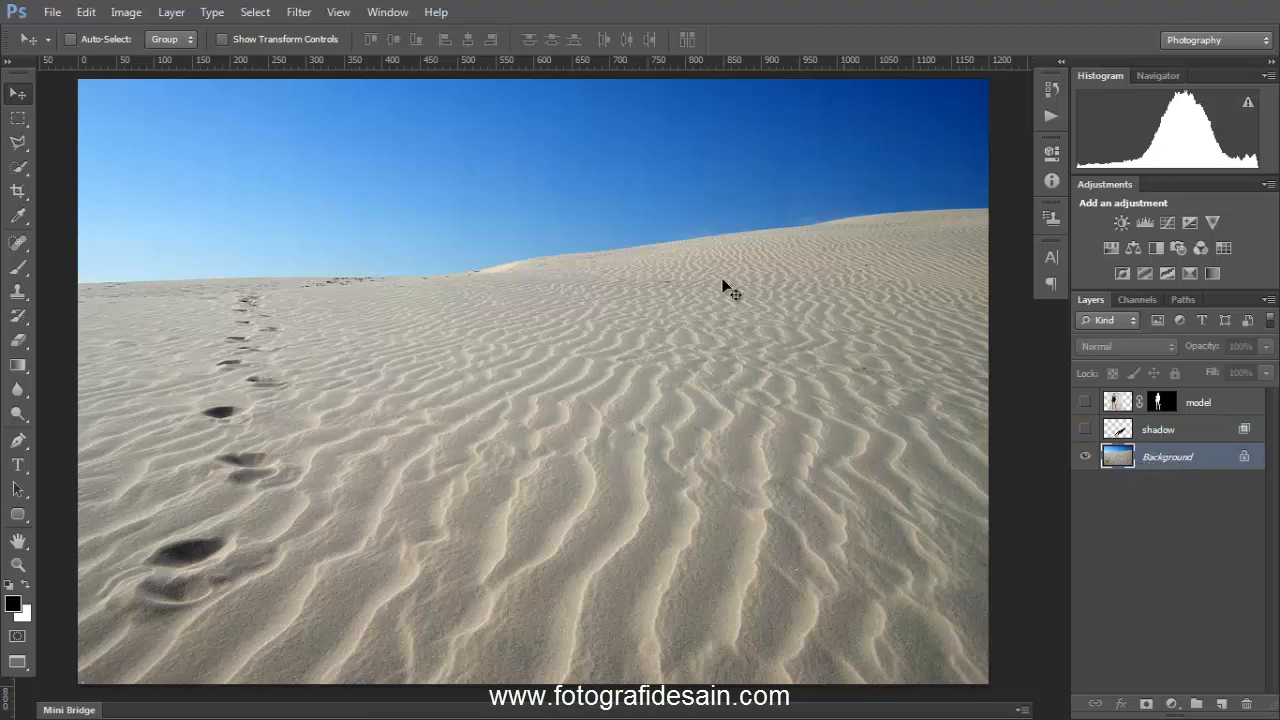
# - Copy the whole desert background into a new 1200 × 798 px document and merge it into a single layer
pyautogui.hotkey('ctrl', 'a')
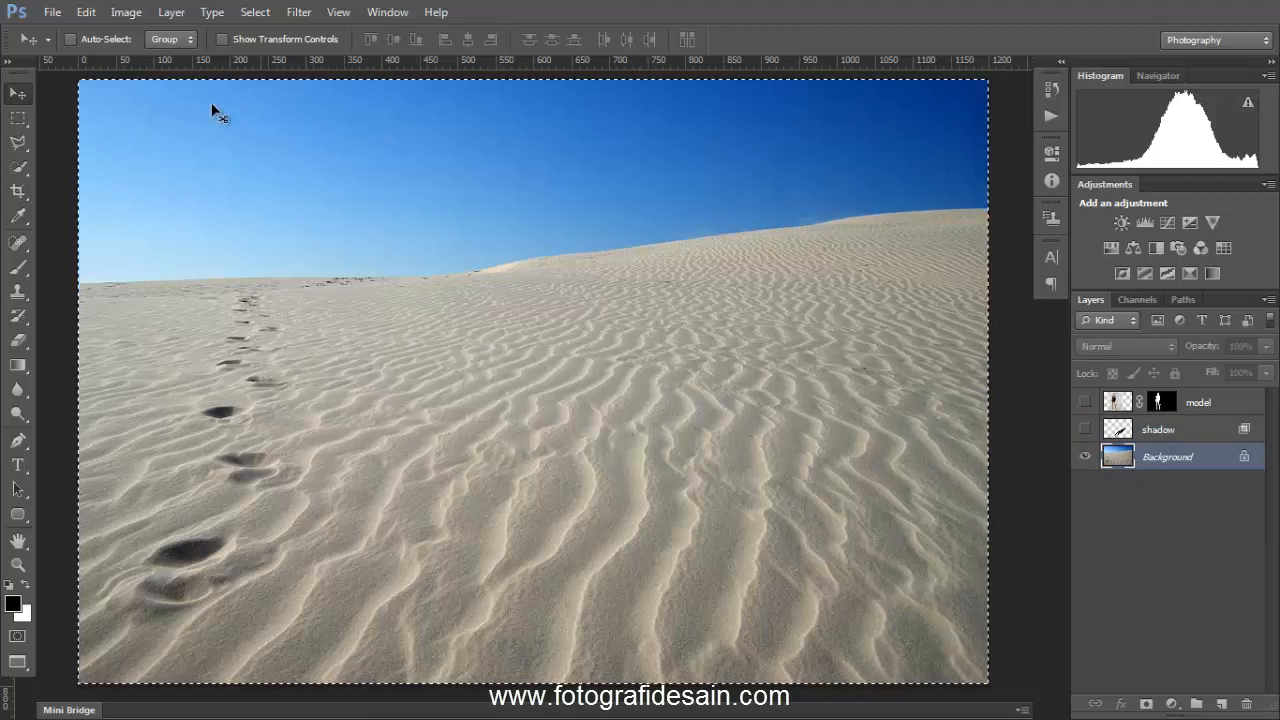
pyautogui.click(53, 12)
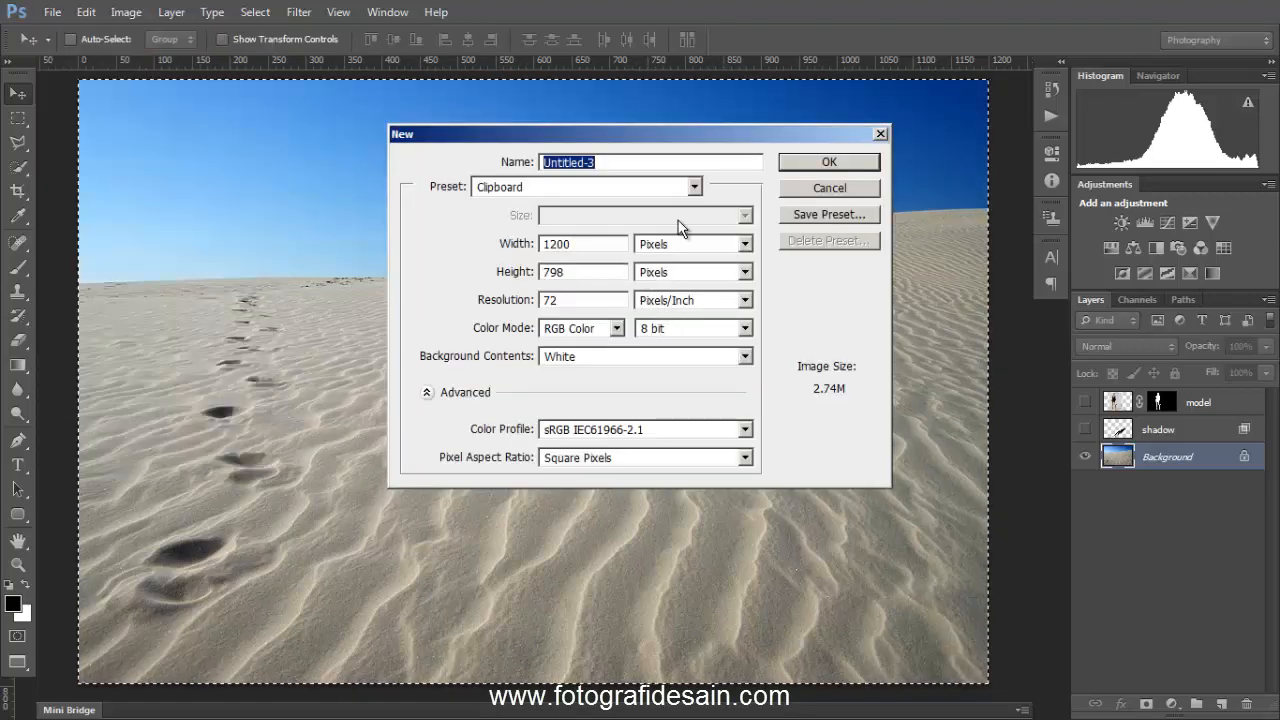
pyautogui.click(808, 161)
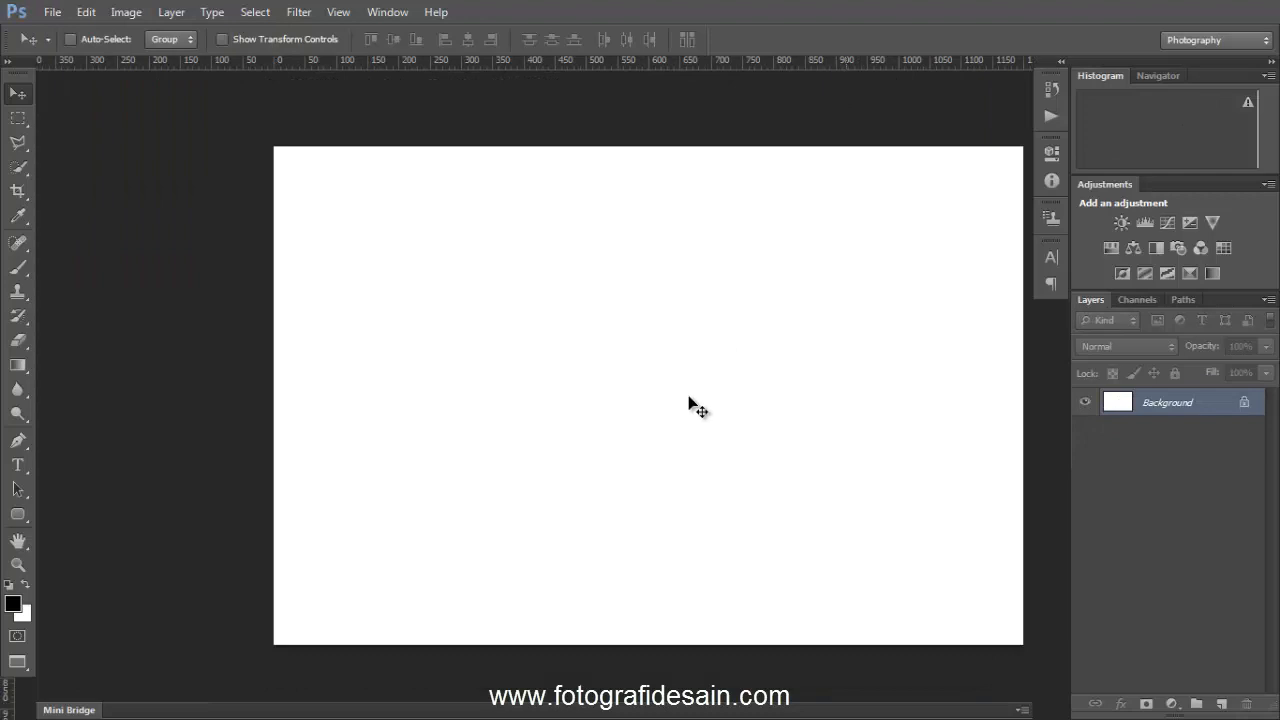
pyautogui.hotkey('ctrl', 'v')
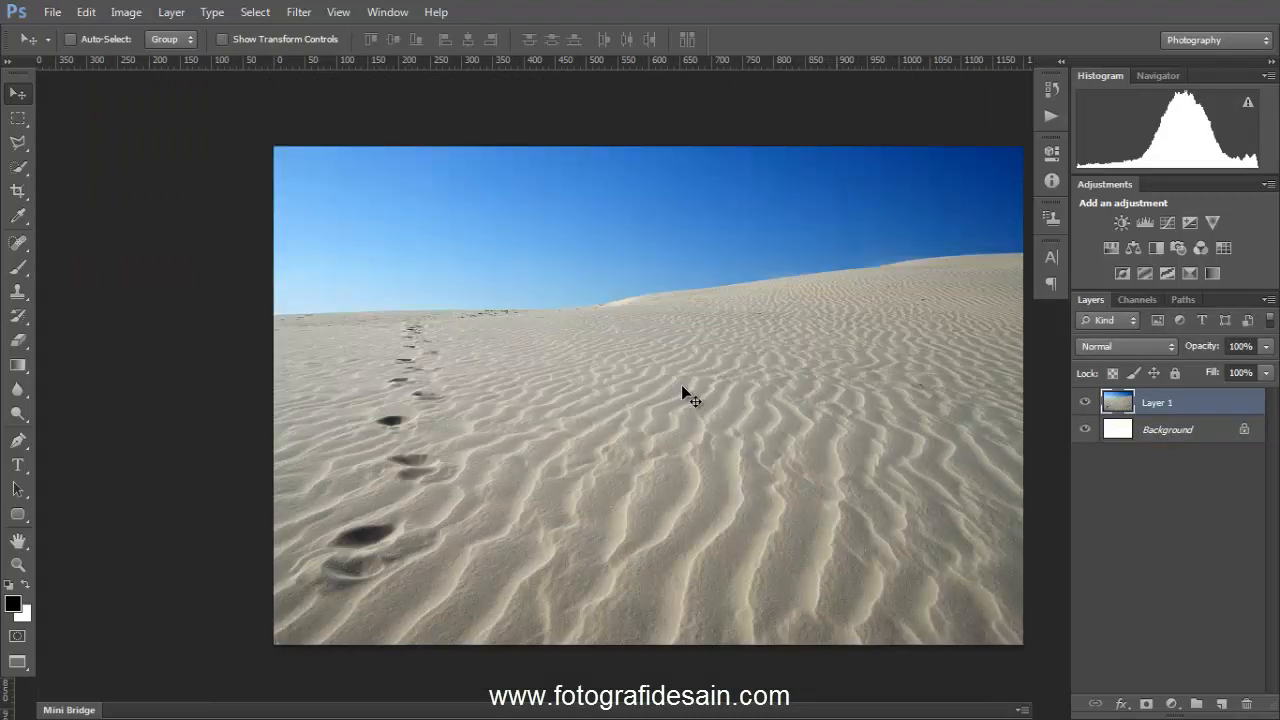
pyautogui.hotkey('ctrl', 'e')
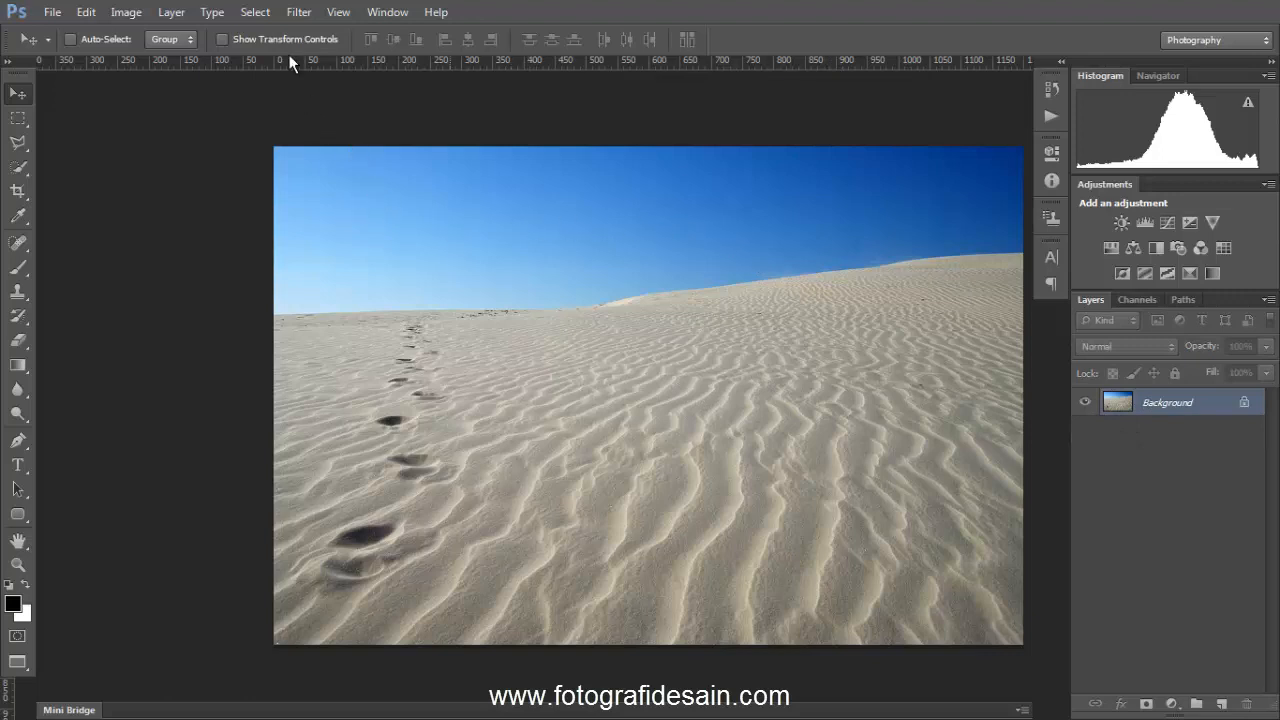
# - Desaturate the copied desert photo
pyautogui.click(126, 12)
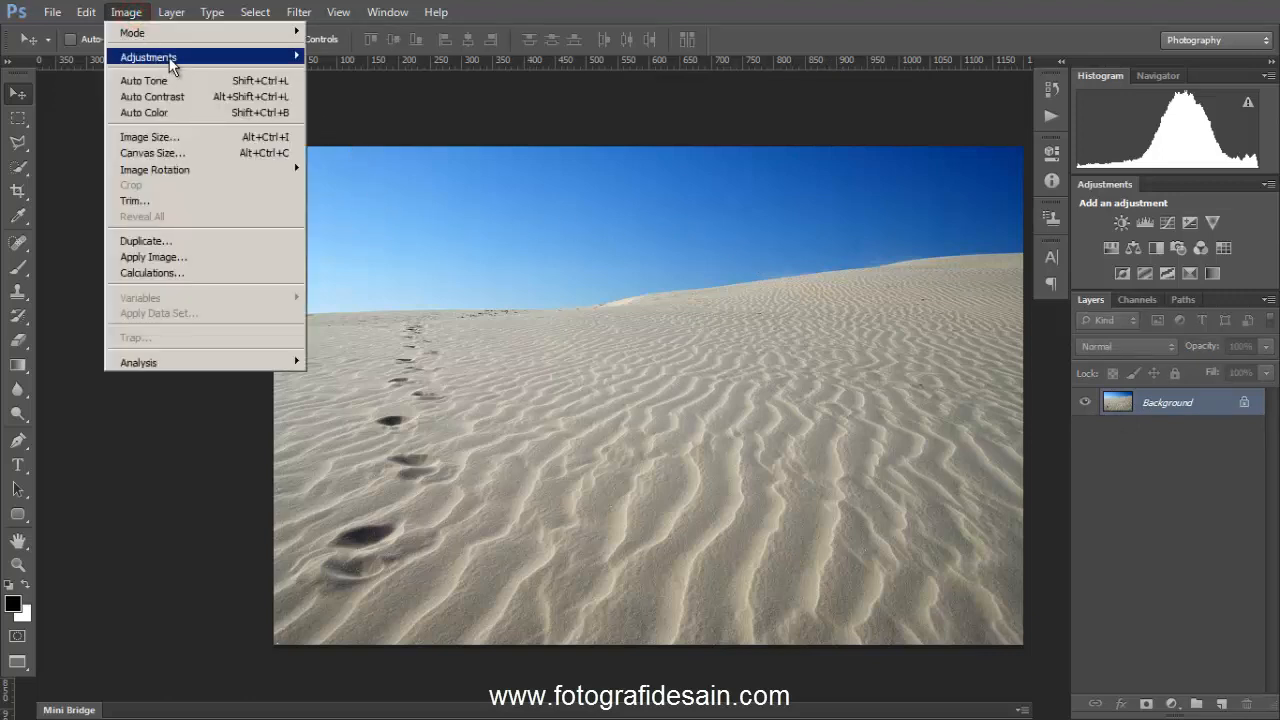
pyautogui.moveTo(215, 58)
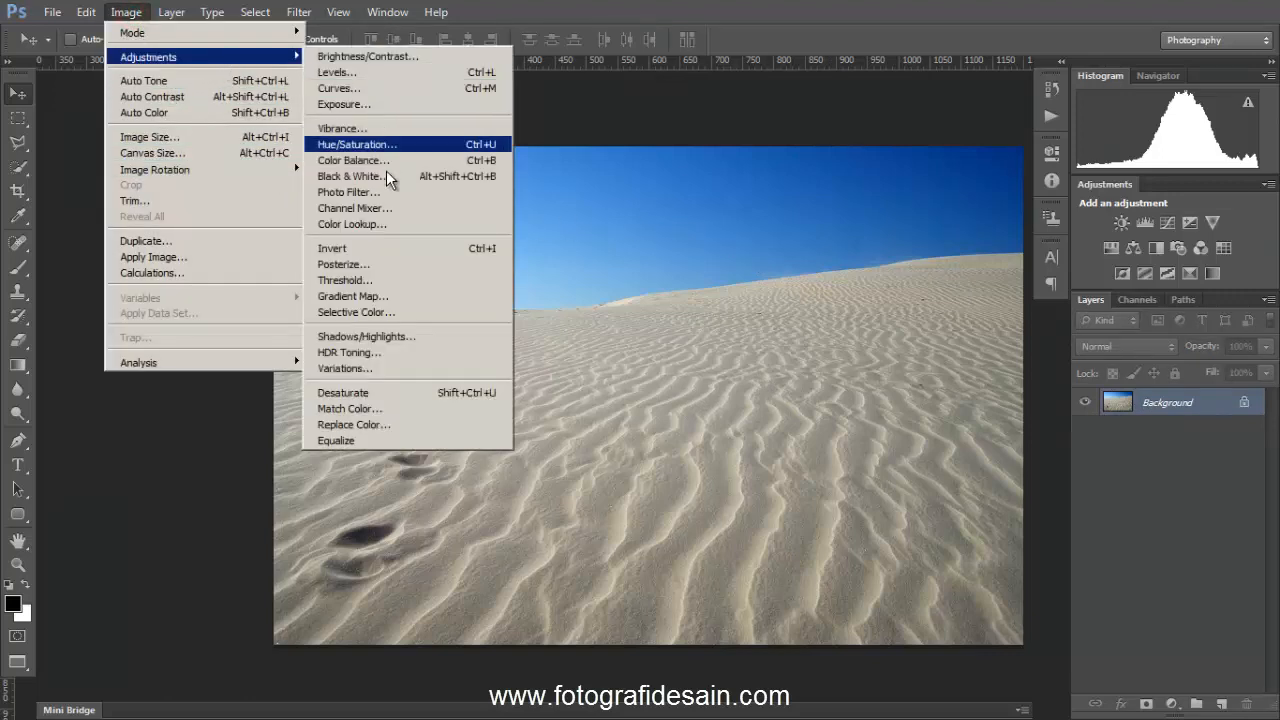
pyautogui.click(392, 393)
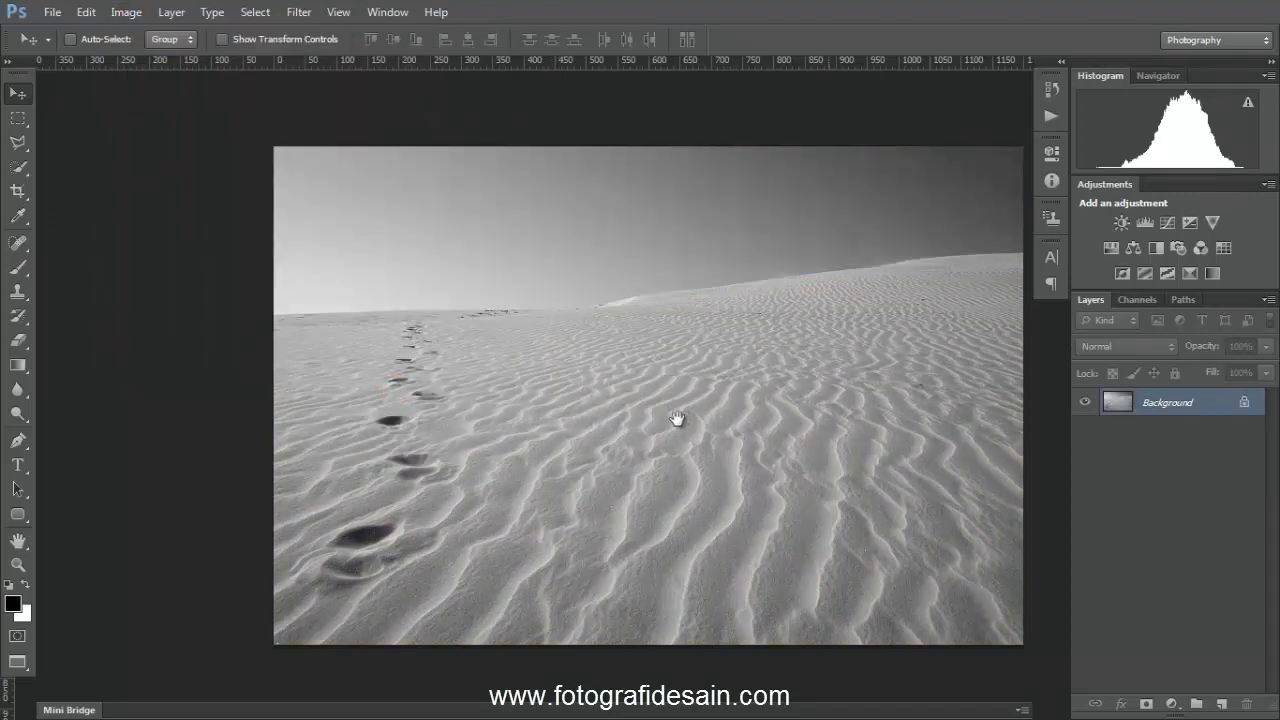
# - Add a Curves adjustment layer with a contrast-boosting S-curve, using points at input 182, output 200 and input 121, output 70
pyautogui.moveTo(677, 418); pyautogui.dragTo(583, 434)
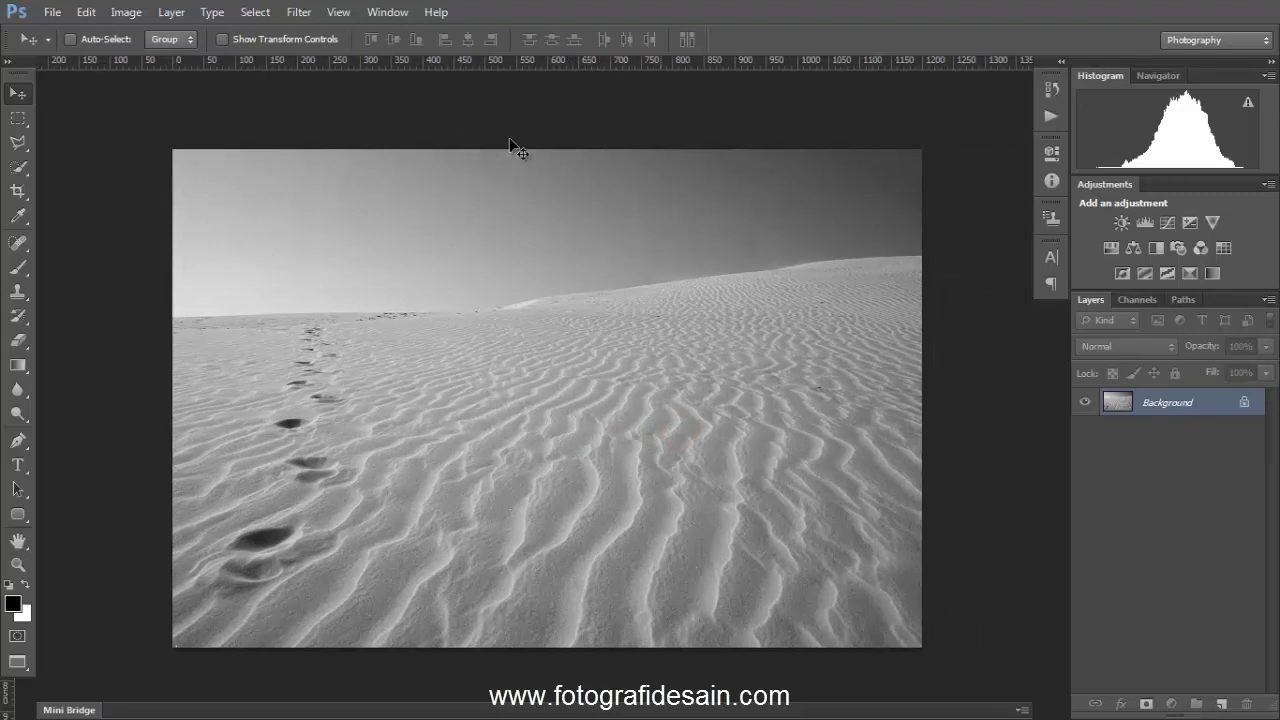
pyautogui.click(1147, 702)
pyautogui.hotkey('ctrl', 'z')
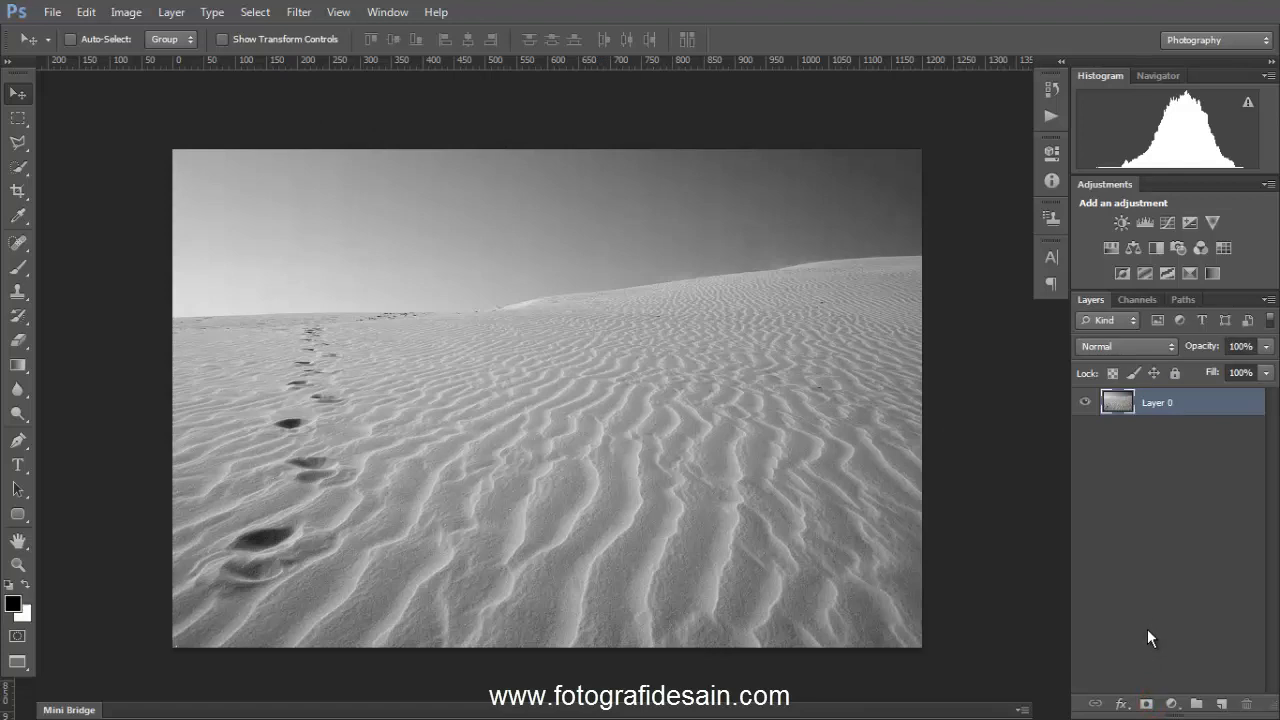
pyautogui.click(1172, 703)
pyautogui.click(1178, 460)
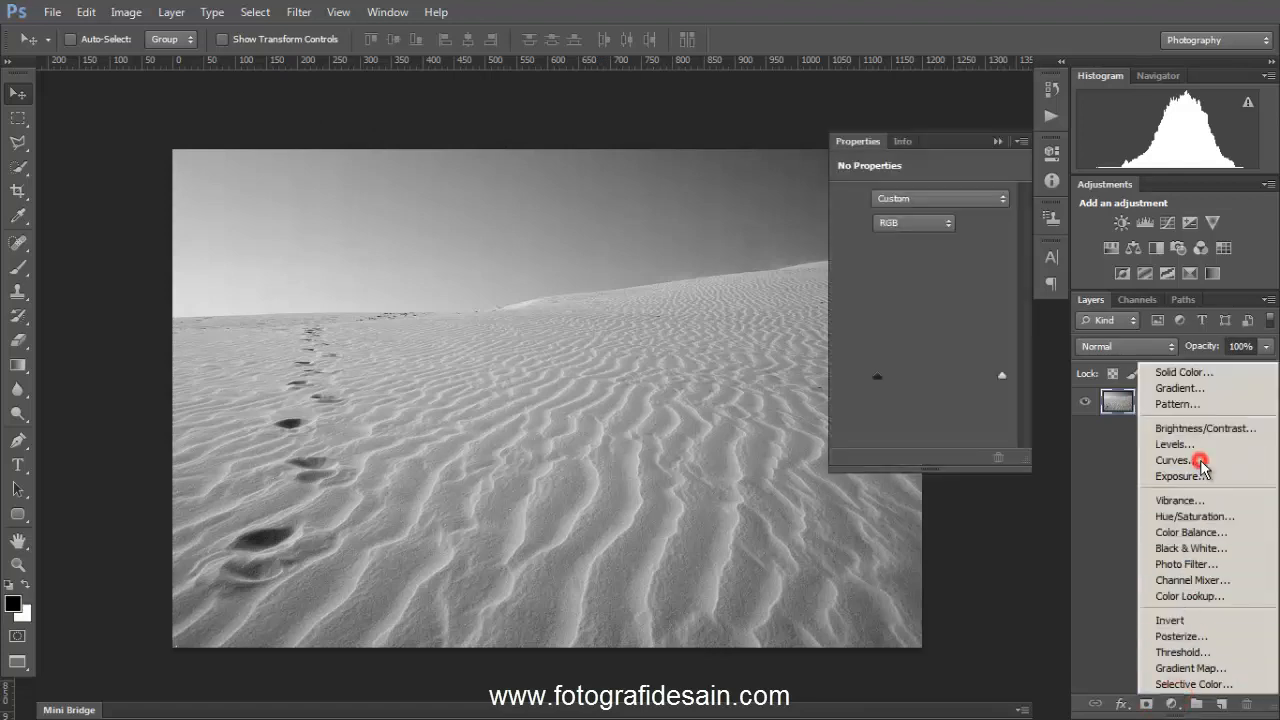
pyautogui.moveTo(972, 270); pyautogui.dragTo(967, 271)
pyautogui.moveTo(918, 322); pyautogui.dragTo(927, 353)
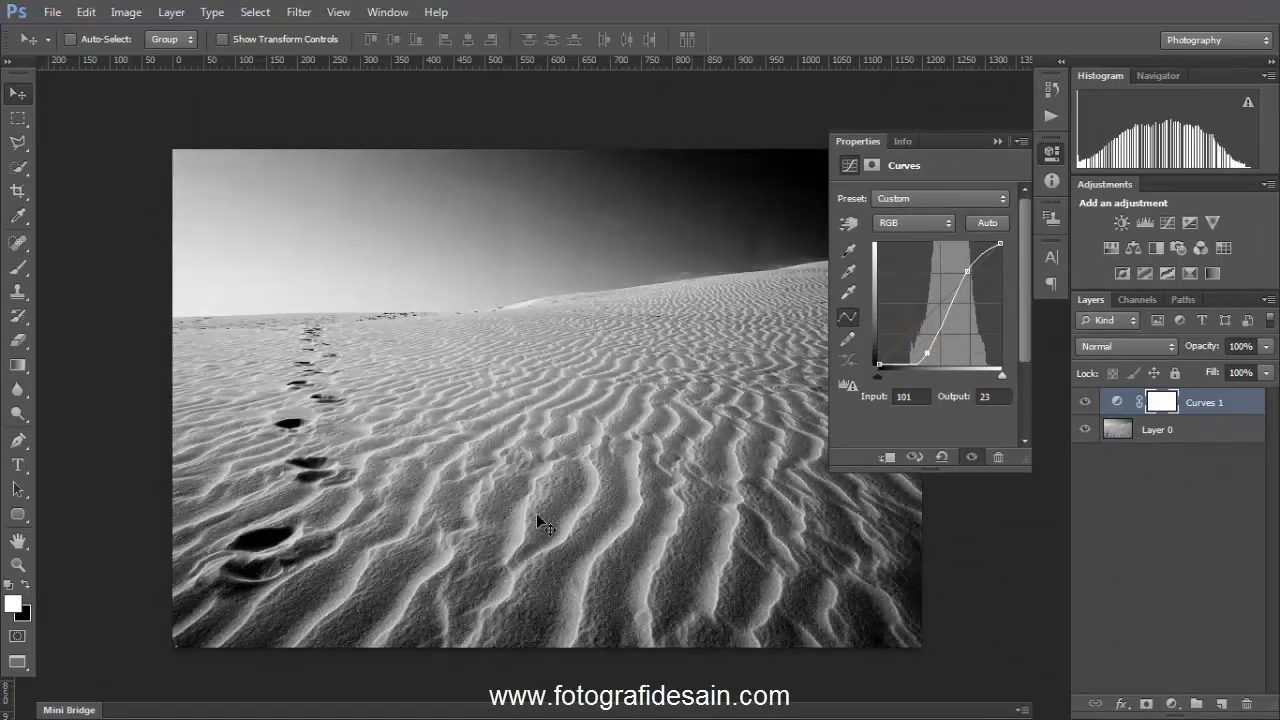
pyautogui.moveTo(932, 343)
pyautogui.mouseDown()
pyautogui.moveTo(936, 312)
pyautogui.moveTo(932, 331)
pyautogui.mouseUp()
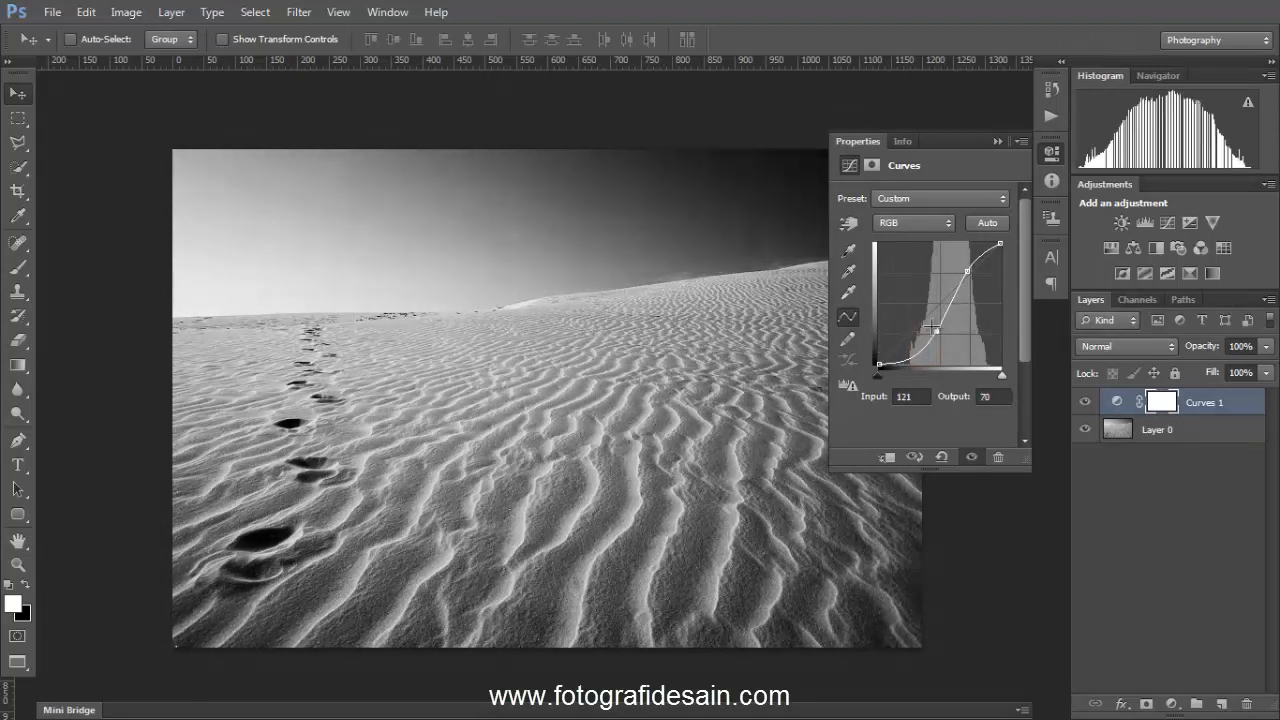
pyautogui.click(966, 268)
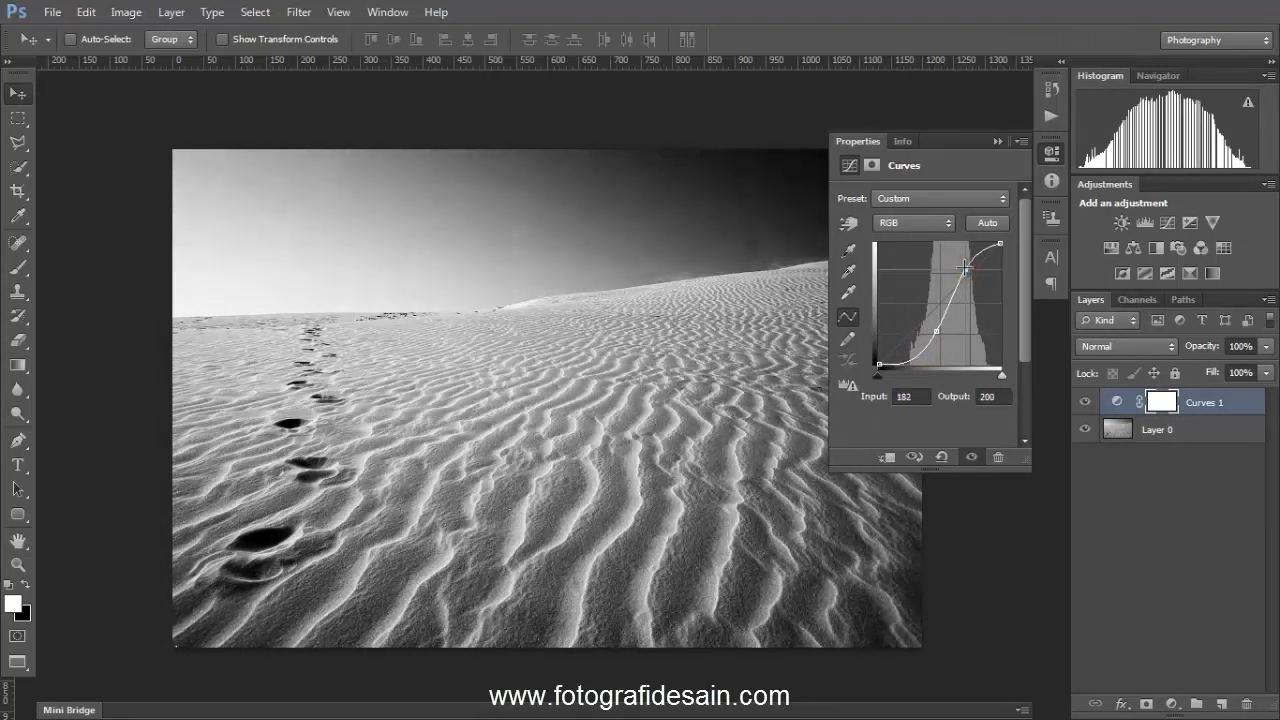
# - Merge the Curves adjustment into the grayscale desert layer and hide the adjustment properties
pyautogui.click(1118, 404)
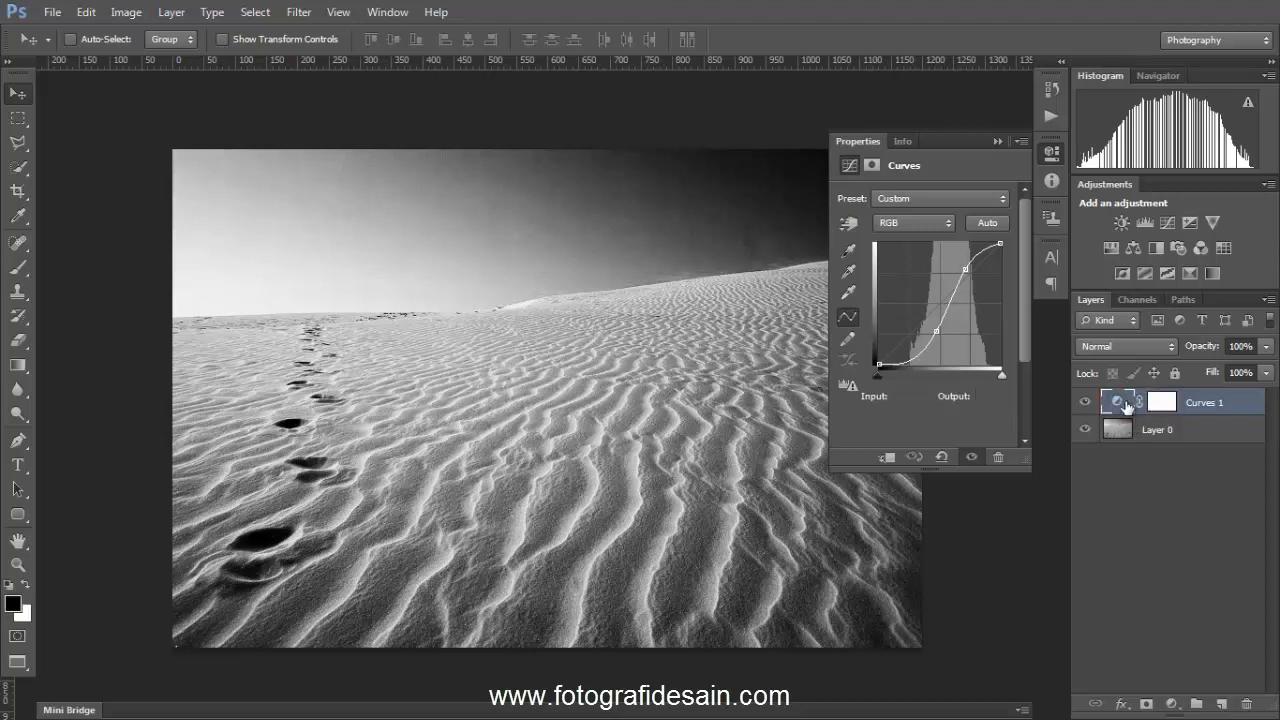
pyautogui.hotkey('ctrl', 'e')
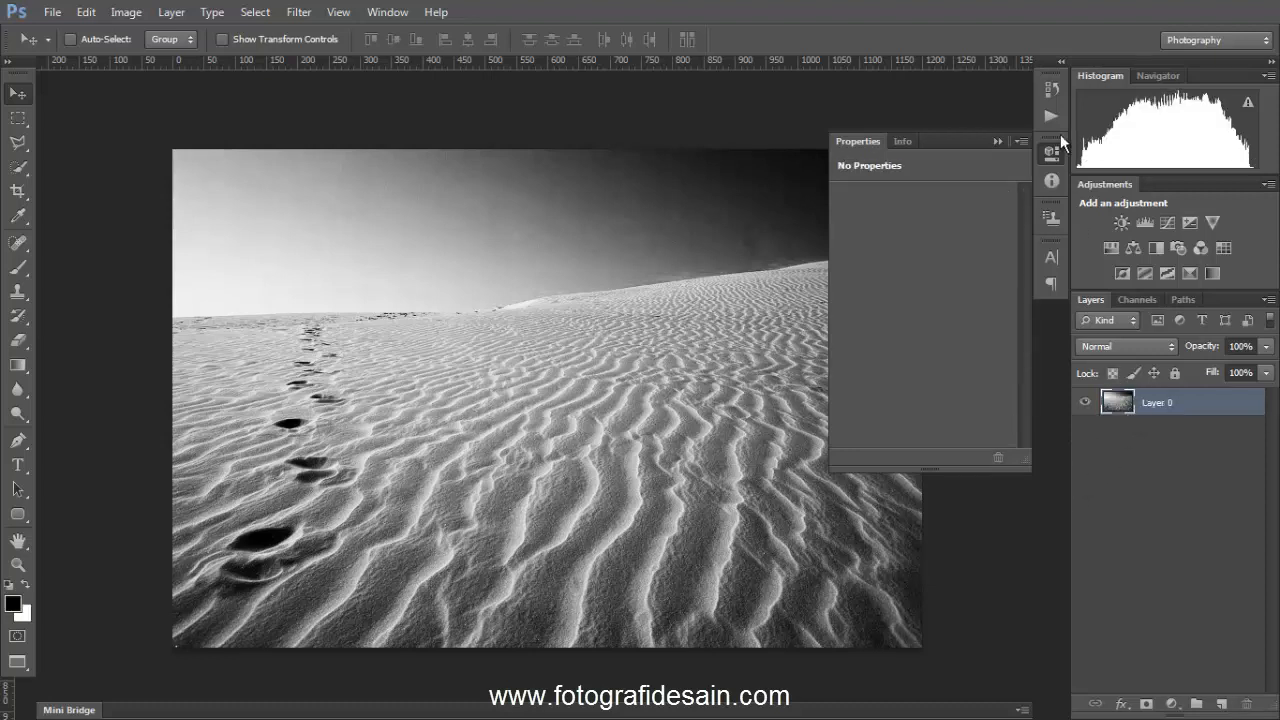
pyautogui.click(1051, 150)
# - Save the grayscale desert image as map in Photoshop PSD format in the FD folder, accepting the format options
pyautogui.click(52, 12)
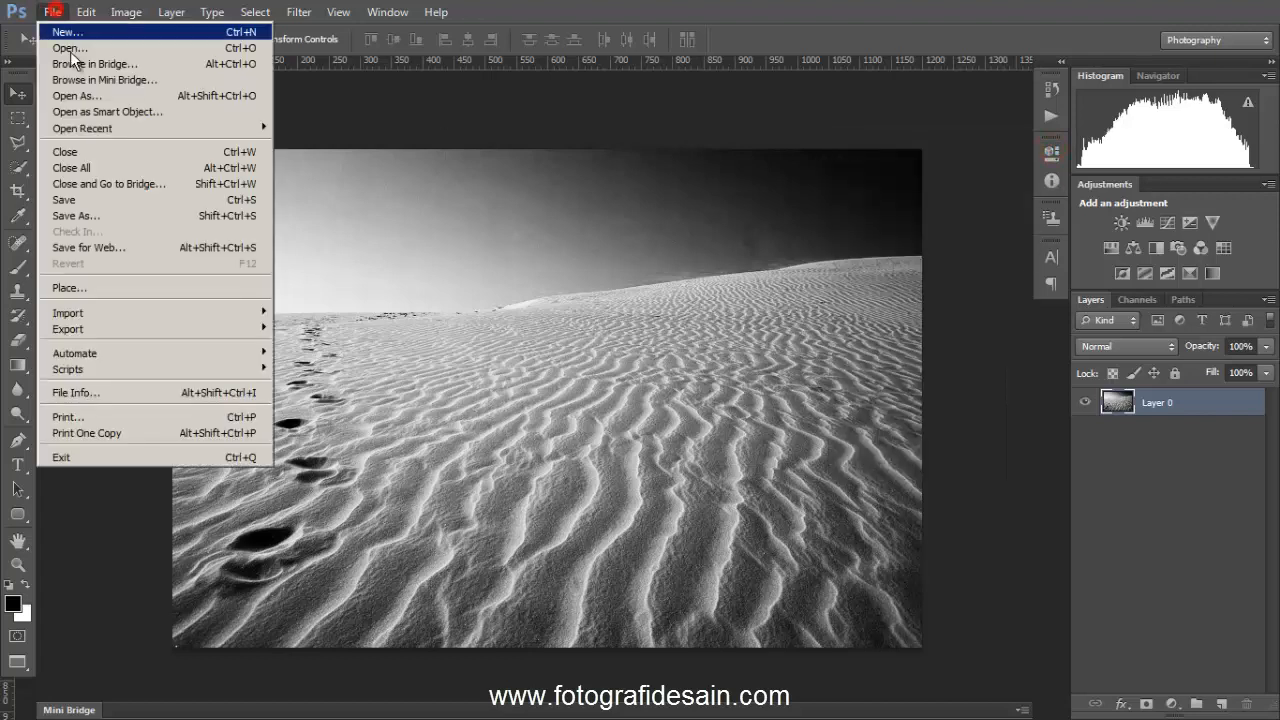
pyautogui.click(76, 215)
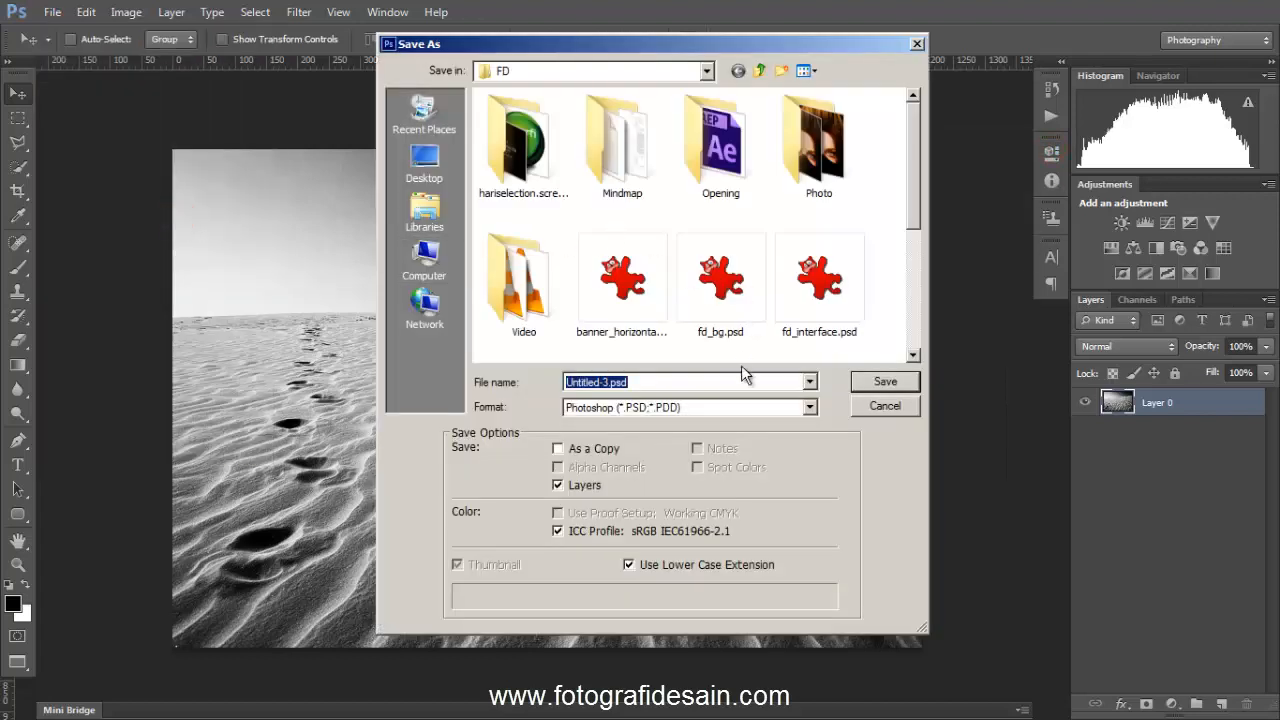
pyautogui.write('map')
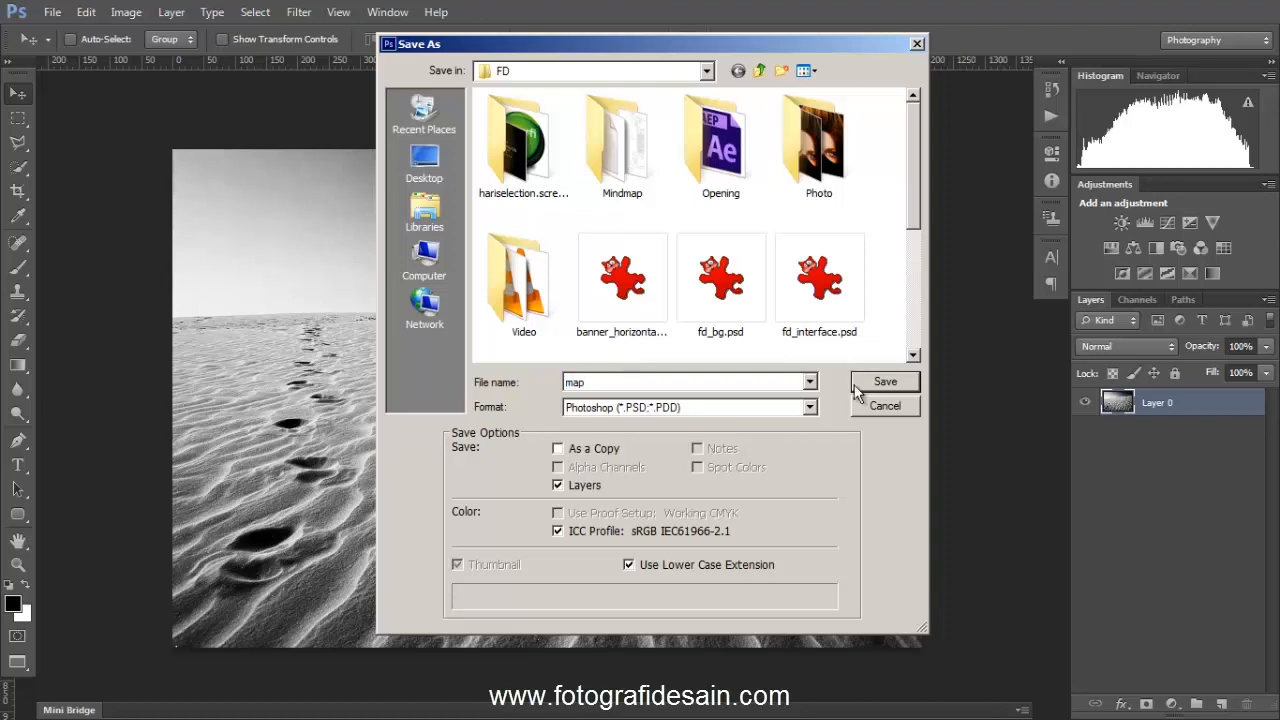
pyautogui.click(884, 388)
pyautogui.click(838, 208)
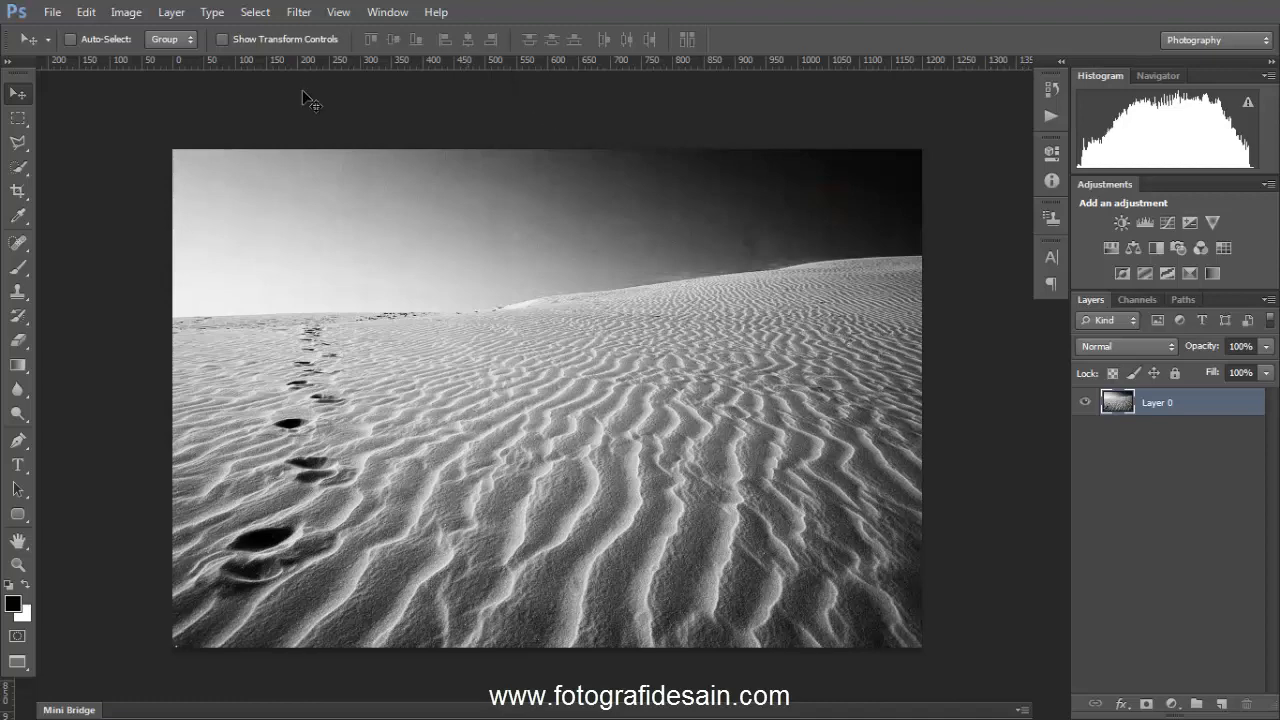
# - Close the grayscale map image, then clear the selection in the desert composite and show its shadow and model layers
pyautogui.click(52, 11)
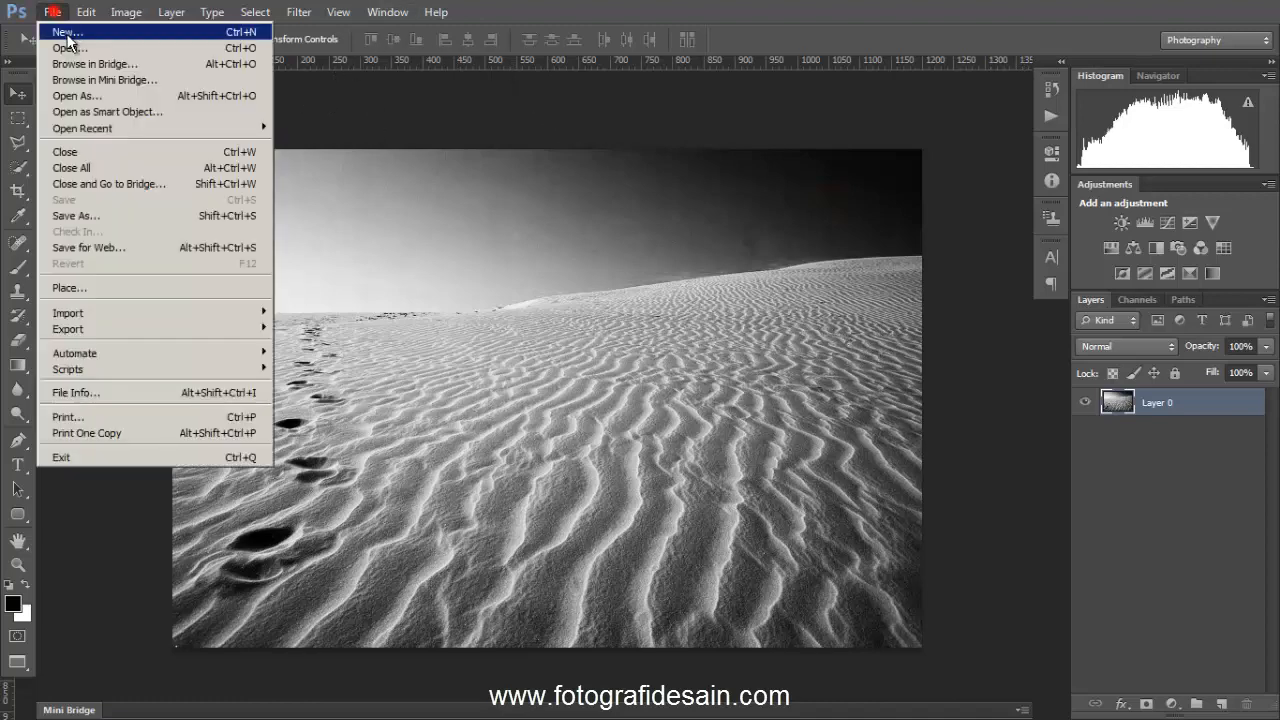
pyautogui.click(137, 154)
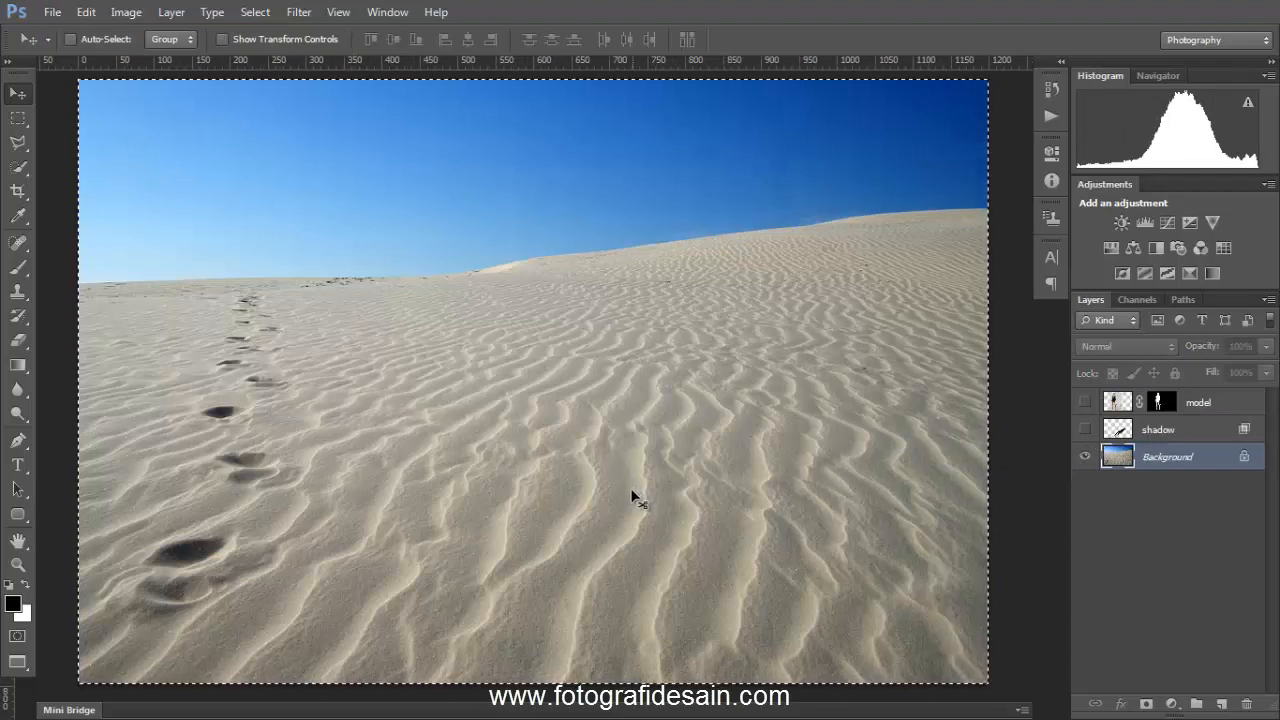
pyautogui.hotkey('ctrl', 'd')
pyautogui.click(1085, 429)
pyautogui.click(1085, 402)
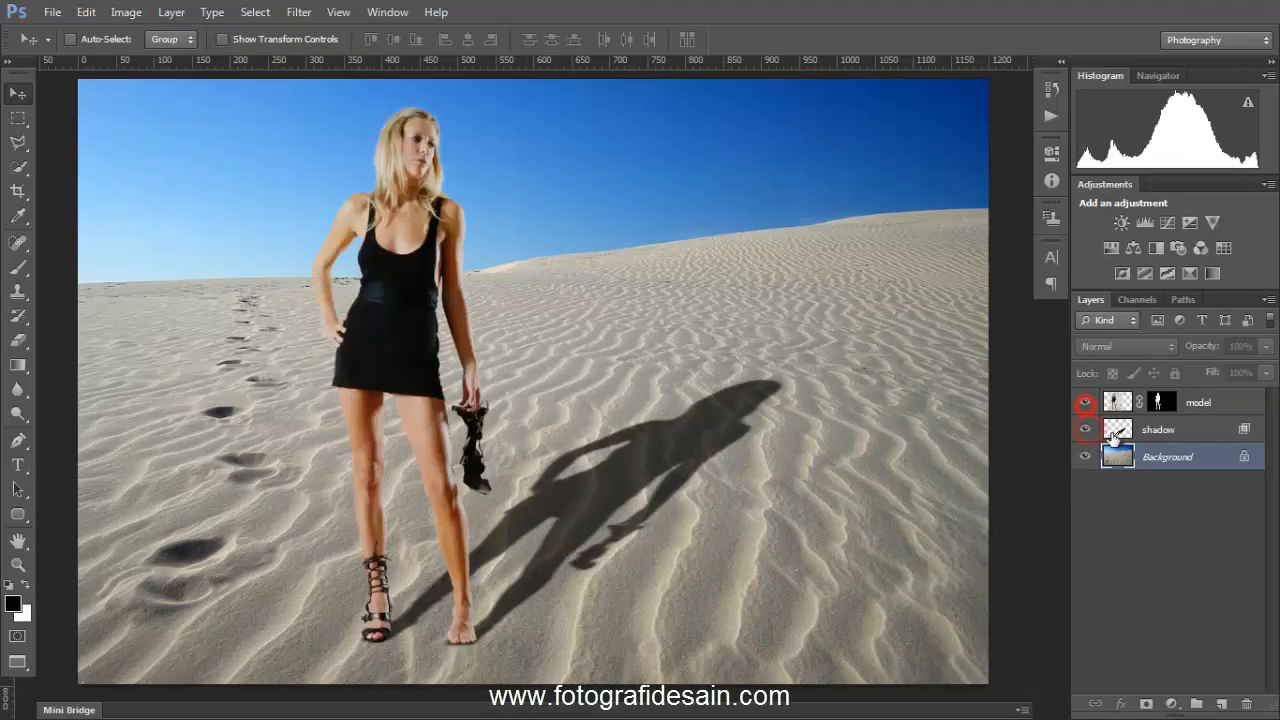
# - Apply the Displace filter to the shadow layer with horizontal and vertical scale 8, using map.psd as the displacement map
pyautogui.click(1210, 404)
pyautogui.click(1197, 432)
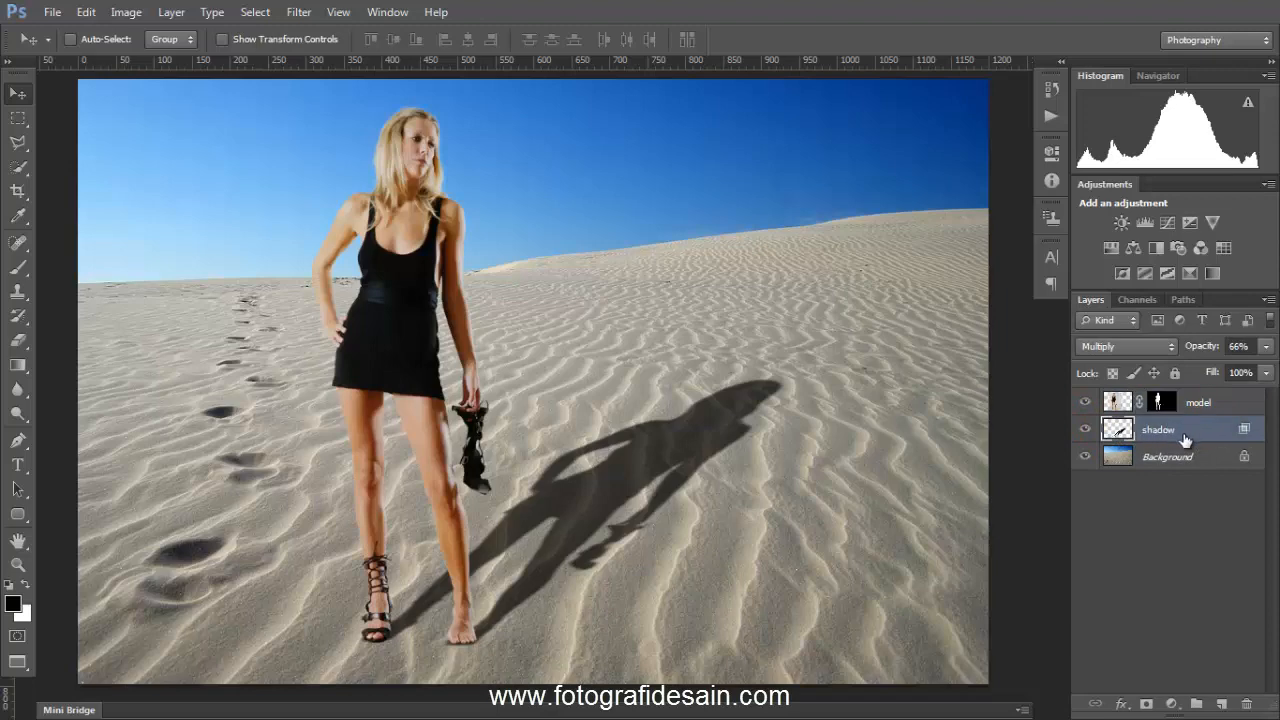
pyautogui.click(298, 12)
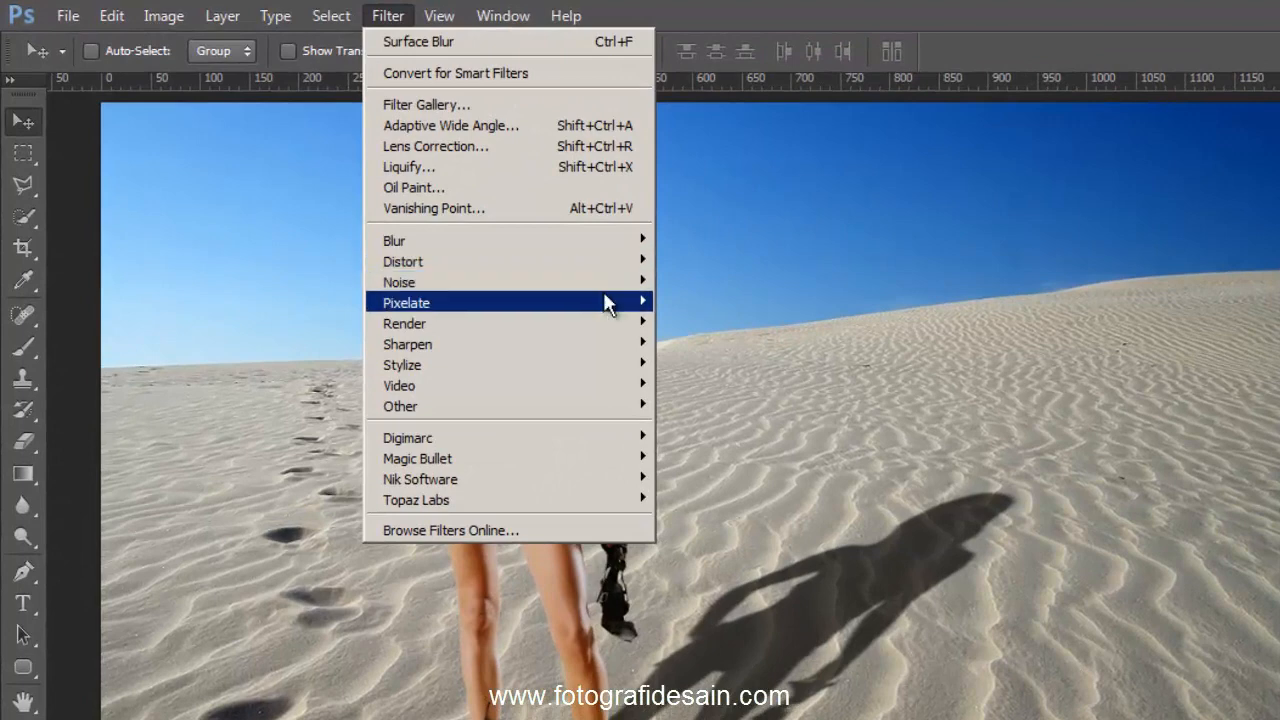
pyautogui.moveTo(609, 262)
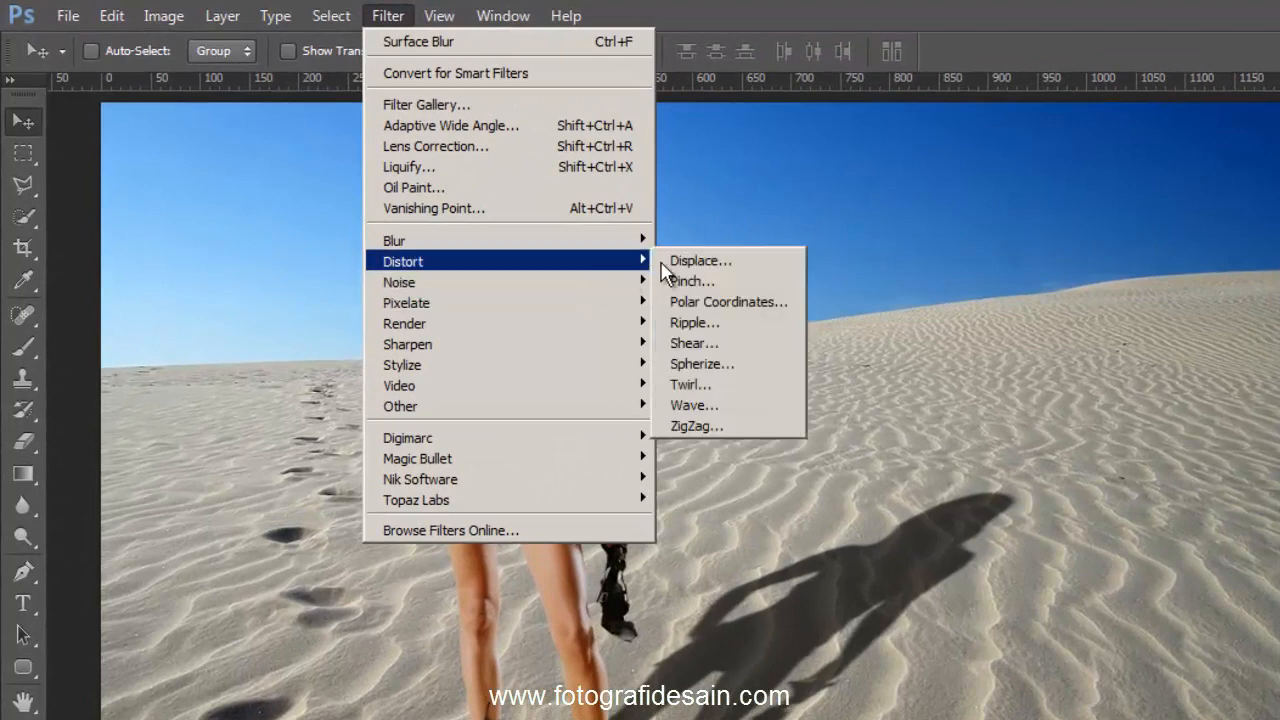
pyautogui.click(682, 258)
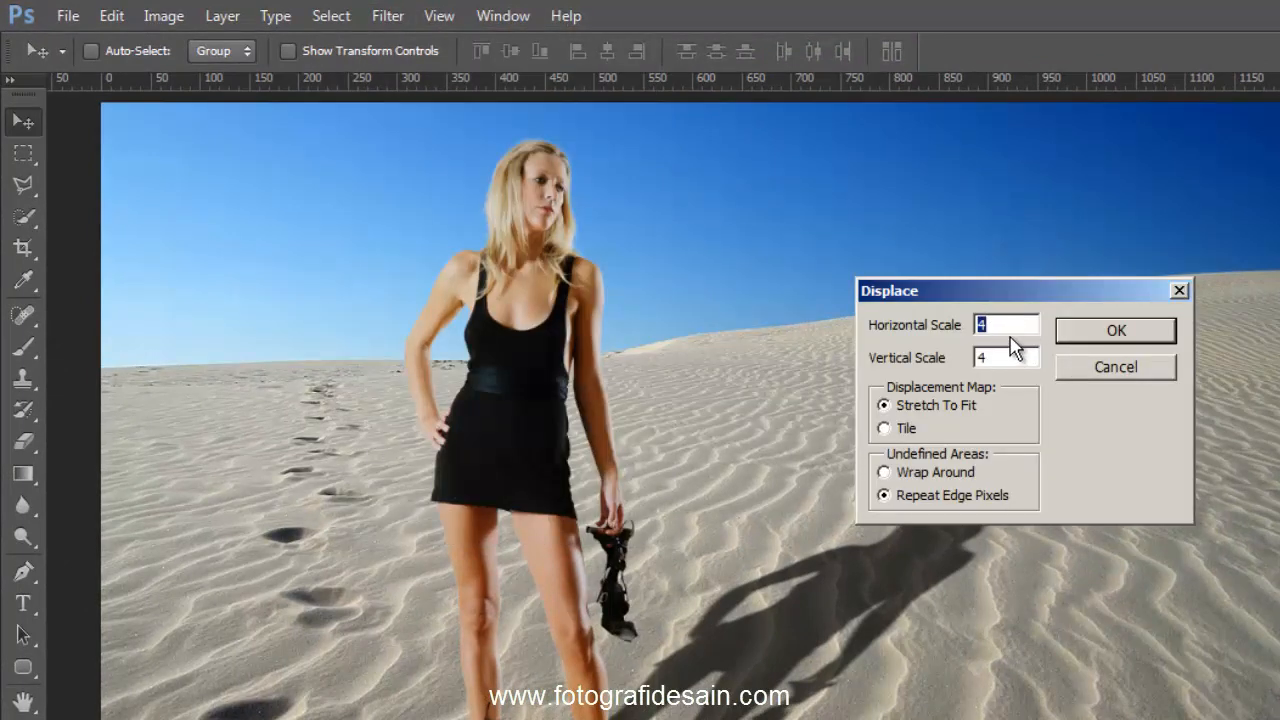
pyautogui.write('8')
pyautogui.doubleClick(990, 357)
pyautogui.write('8')
pyautogui.click(1116, 331)
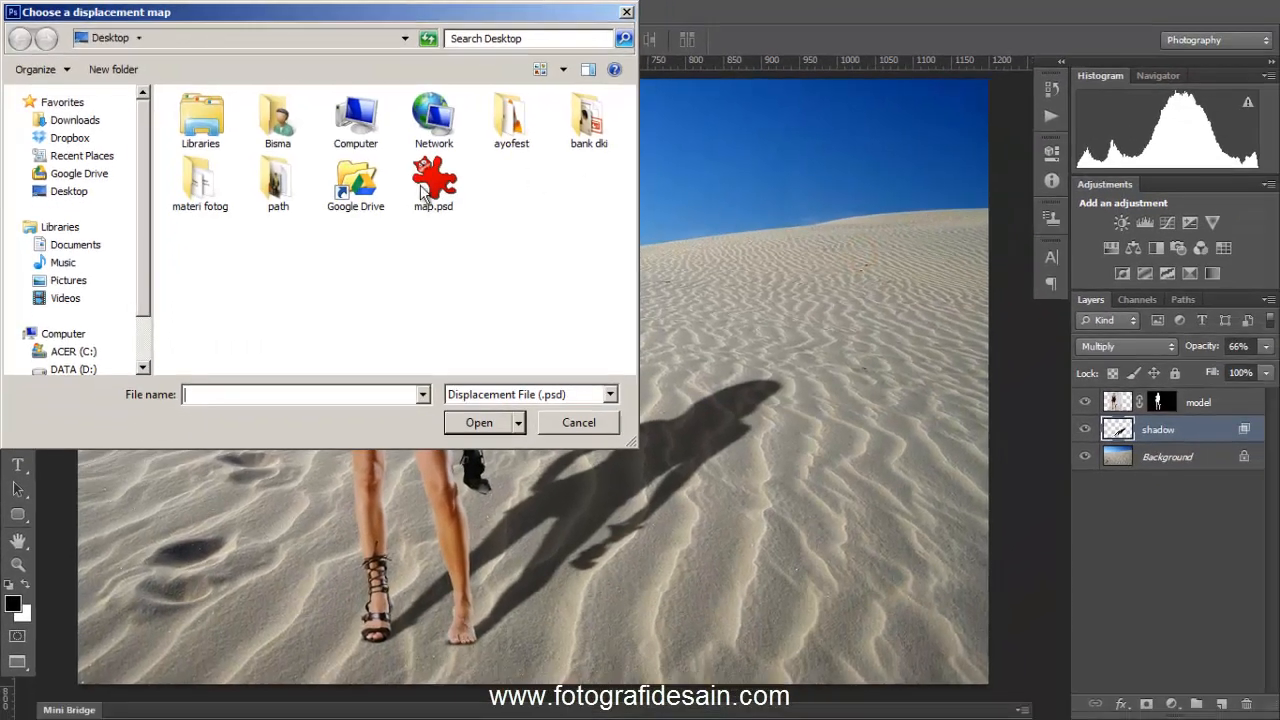
pyautogui.click(424, 192)
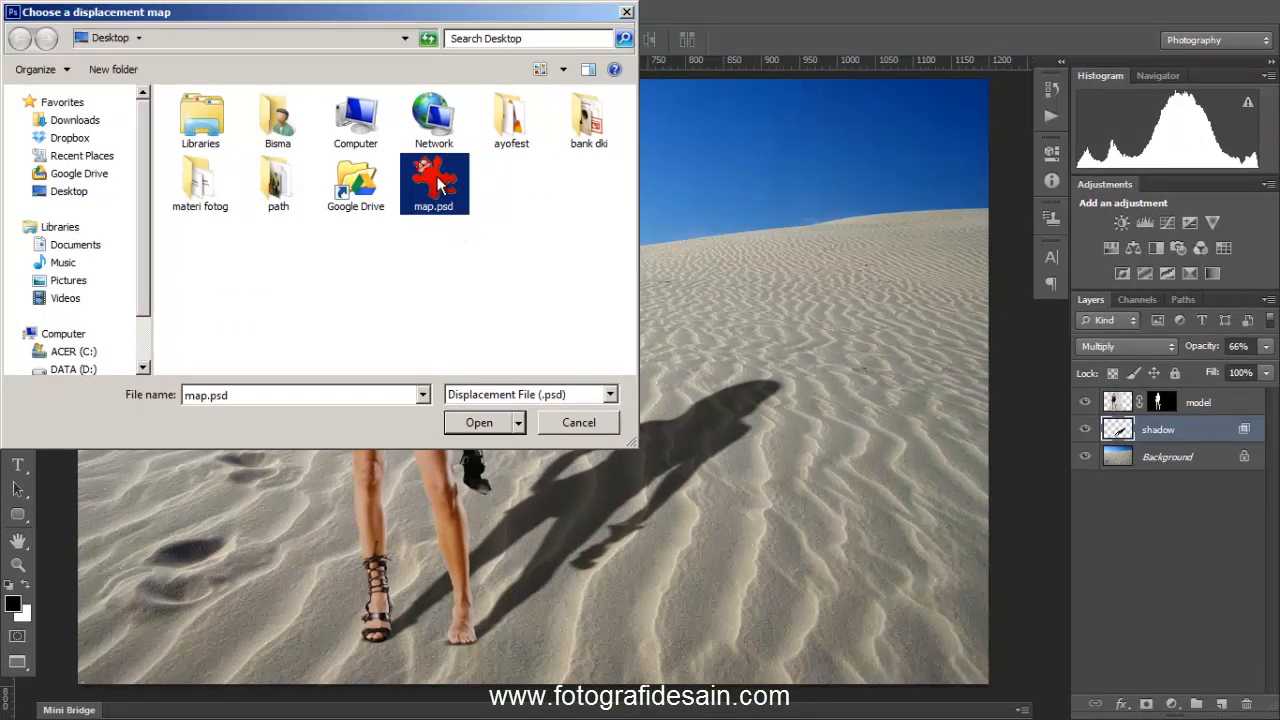
pyautogui.click(480, 424)
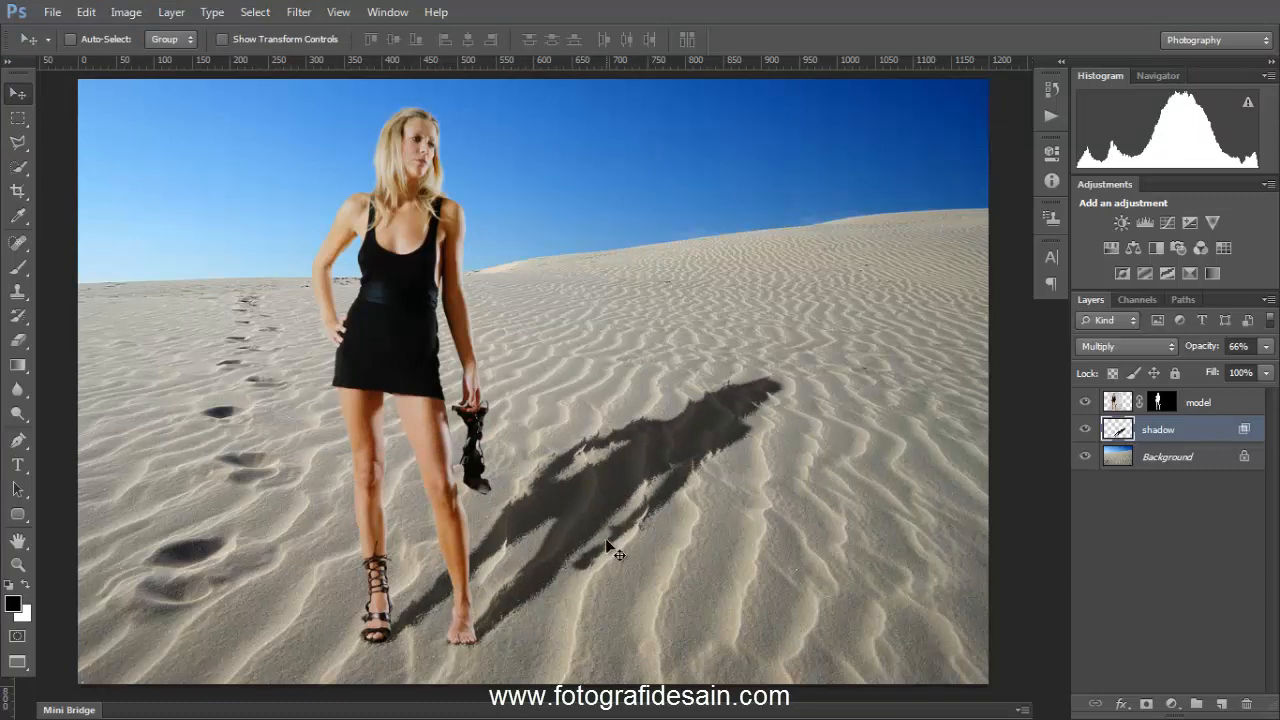
# - Examine how the displaced shadow's edges follow the sand ripples, both up close and in the whole composite
pyautogui.scroll(5, 606, 542)
pyautogui.press('space')
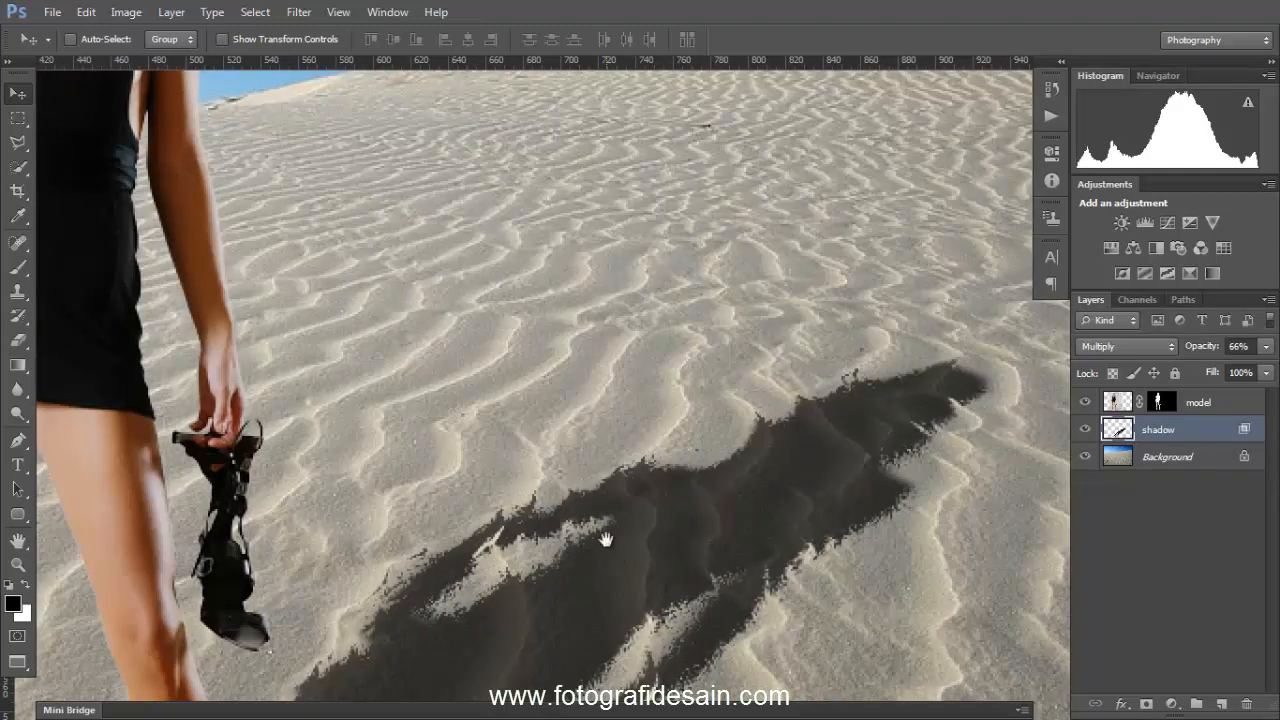
pyautogui.moveTo(592, 470); pyautogui.dragTo(591, 251)
pyautogui.moveTo(489, 605); pyautogui.dragTo(510, 536)
pyautogui.scroll(-5, 530, 547)
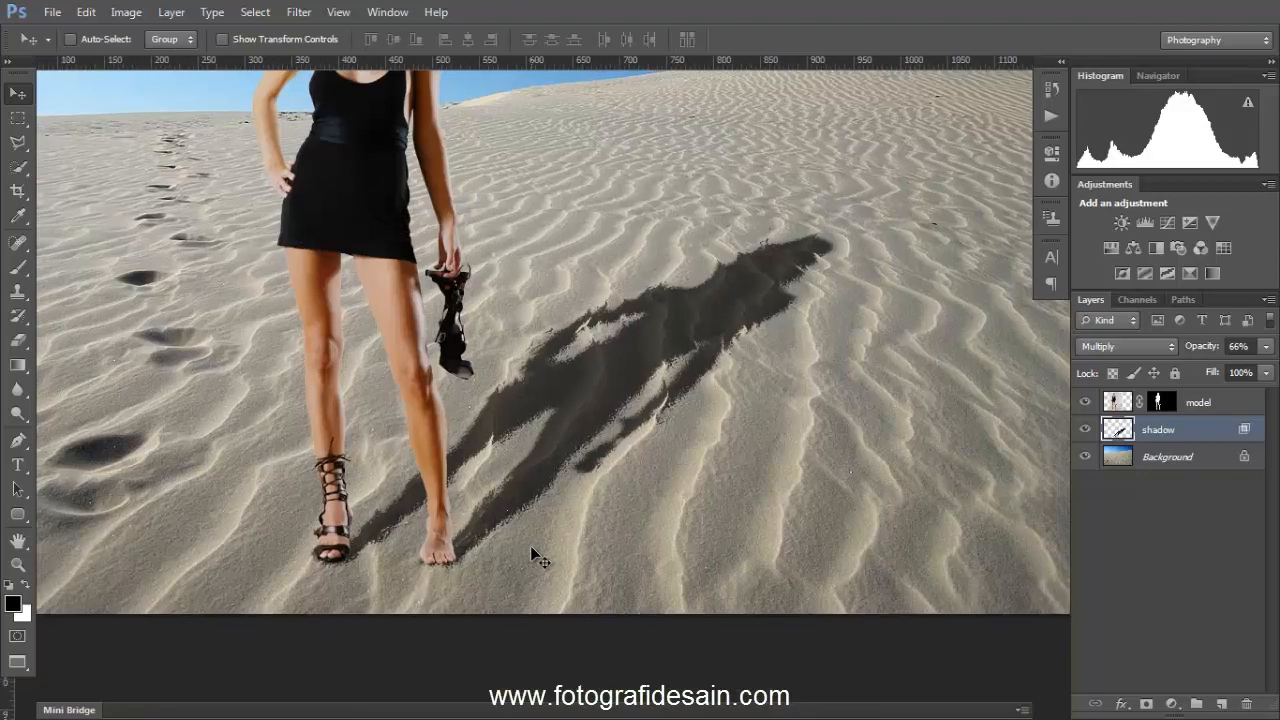
pyautogui.scroll(3, 660, 345)
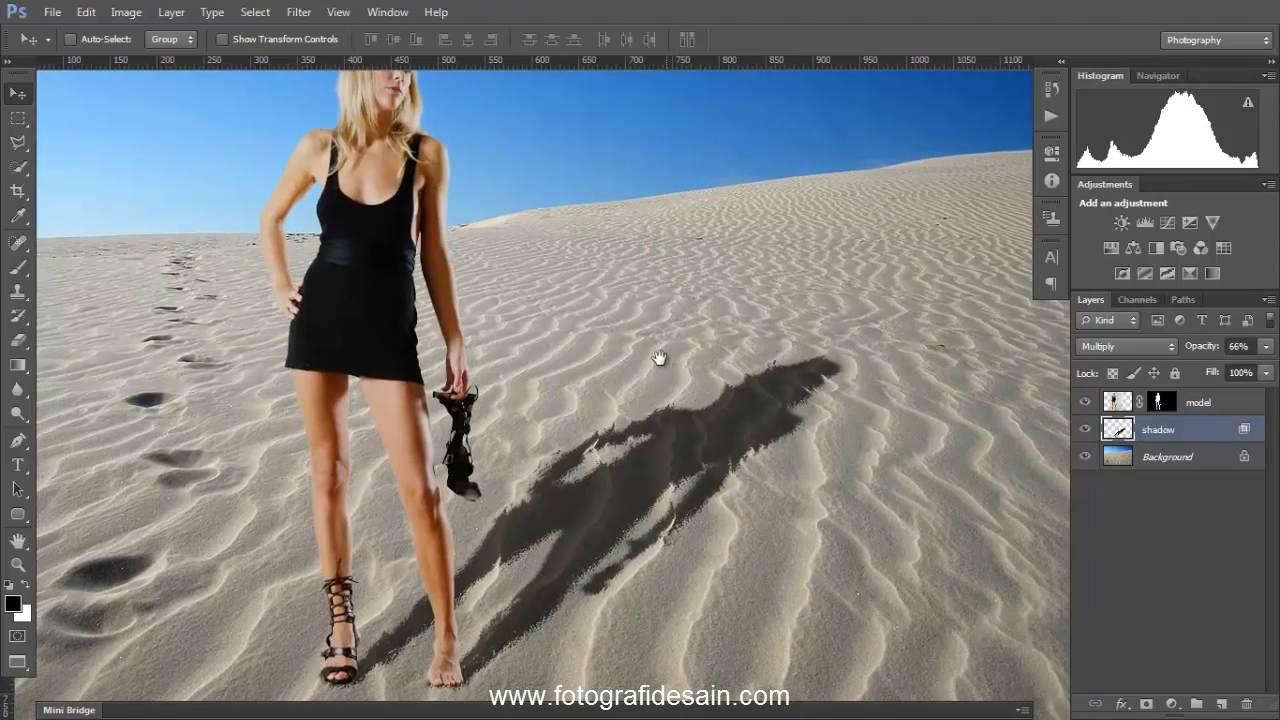
pyautogui.hotkey('ctrl', '-')
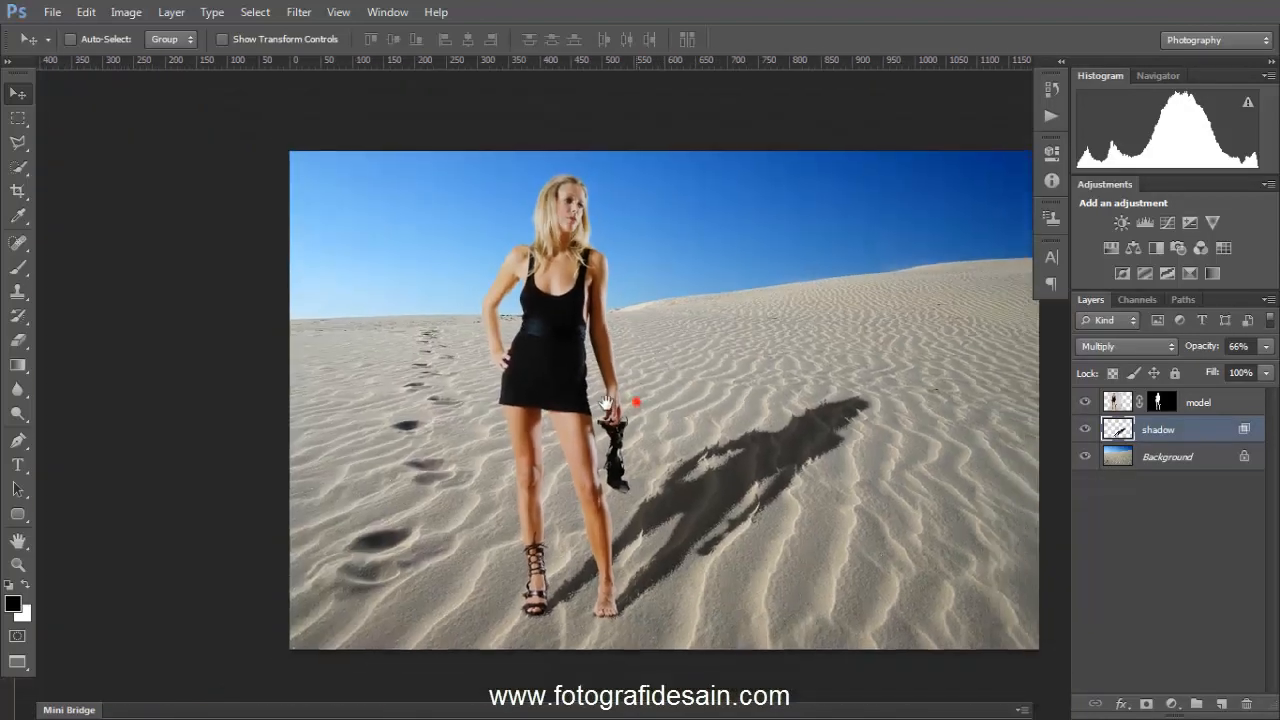
pyautogui.moveTo(637, 401); pyautogui.dragTo(547, 389)
pyautogui.scroll(1, 546, 380)
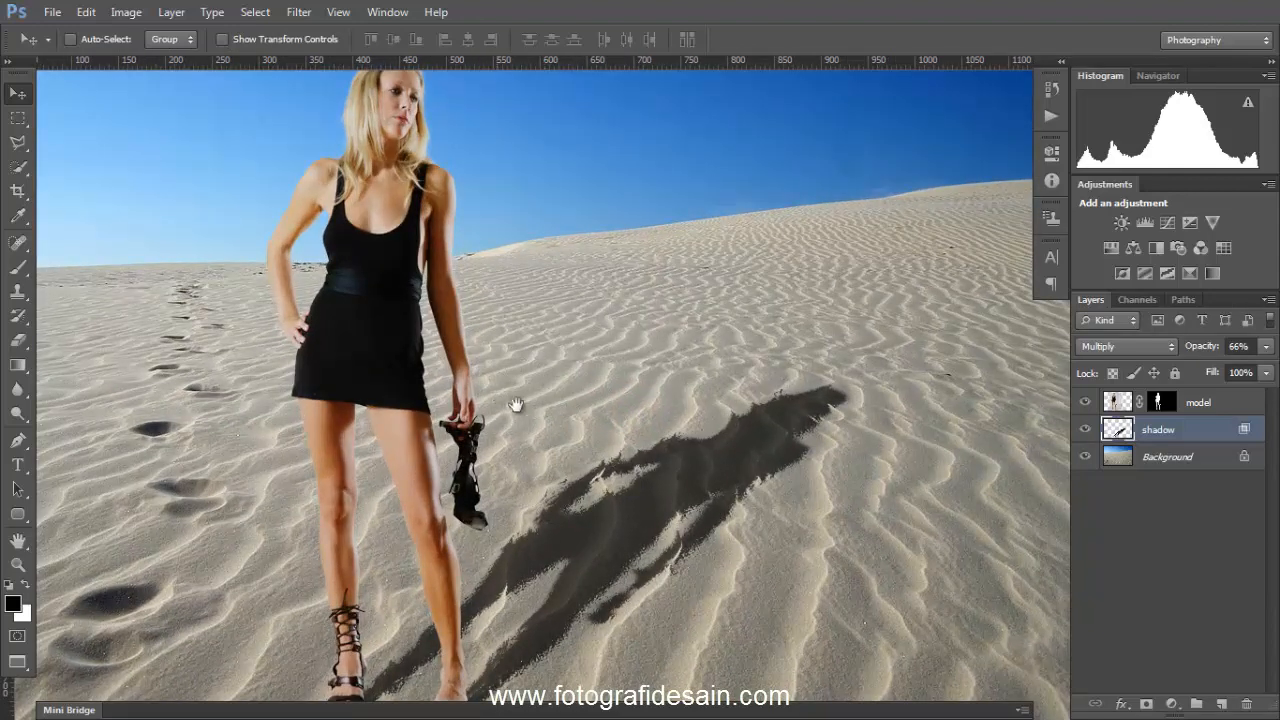
pyautogui.moveTo(544, 472); pyautogui.dragTo(542, 399)
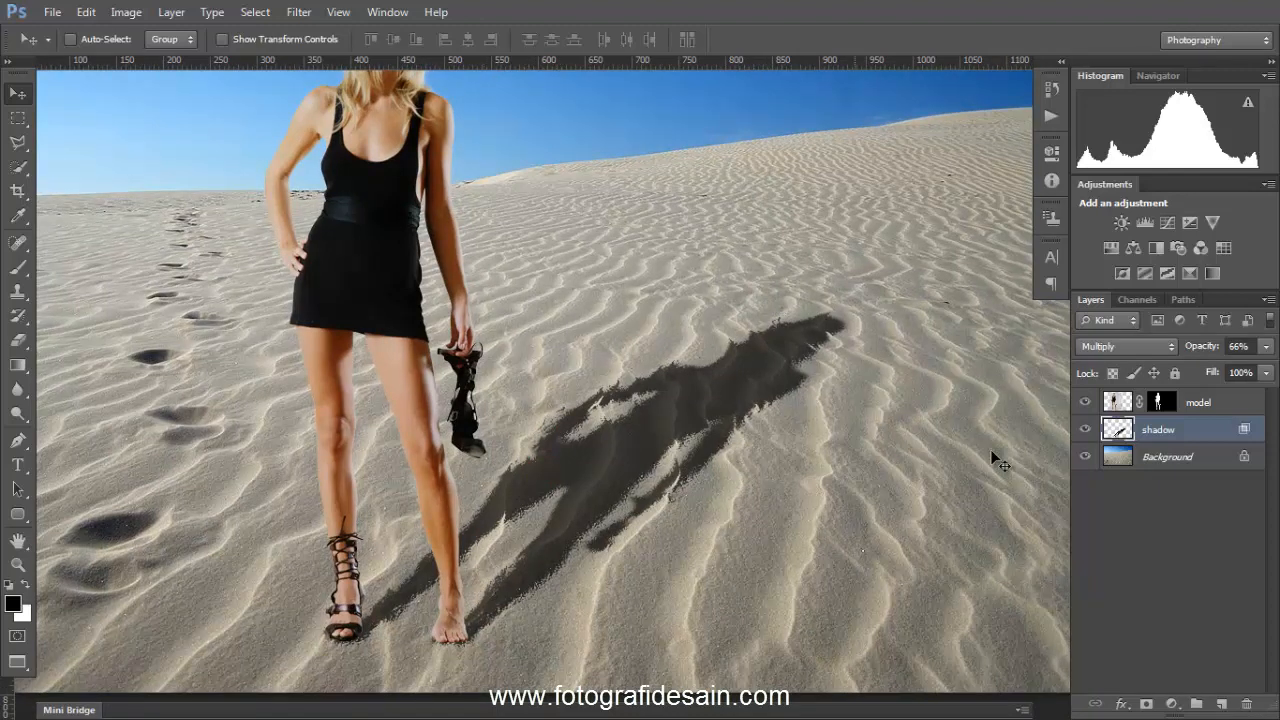
# - Soften the displaced shadow's jagged edges with a Gaussian Blur of about 2.8 pixels radius
pyautogui.click(299, 12)
pyautogui.moveTo(479, 186)
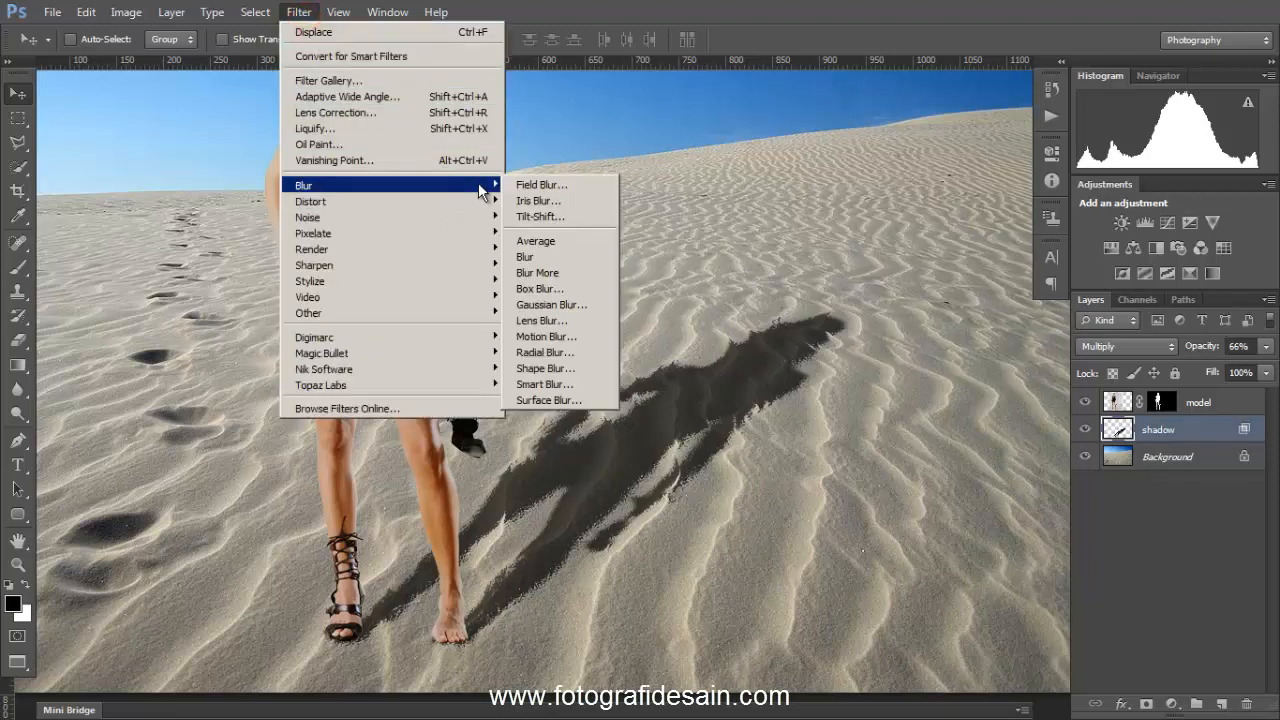
pyautogui.click(570, 304)
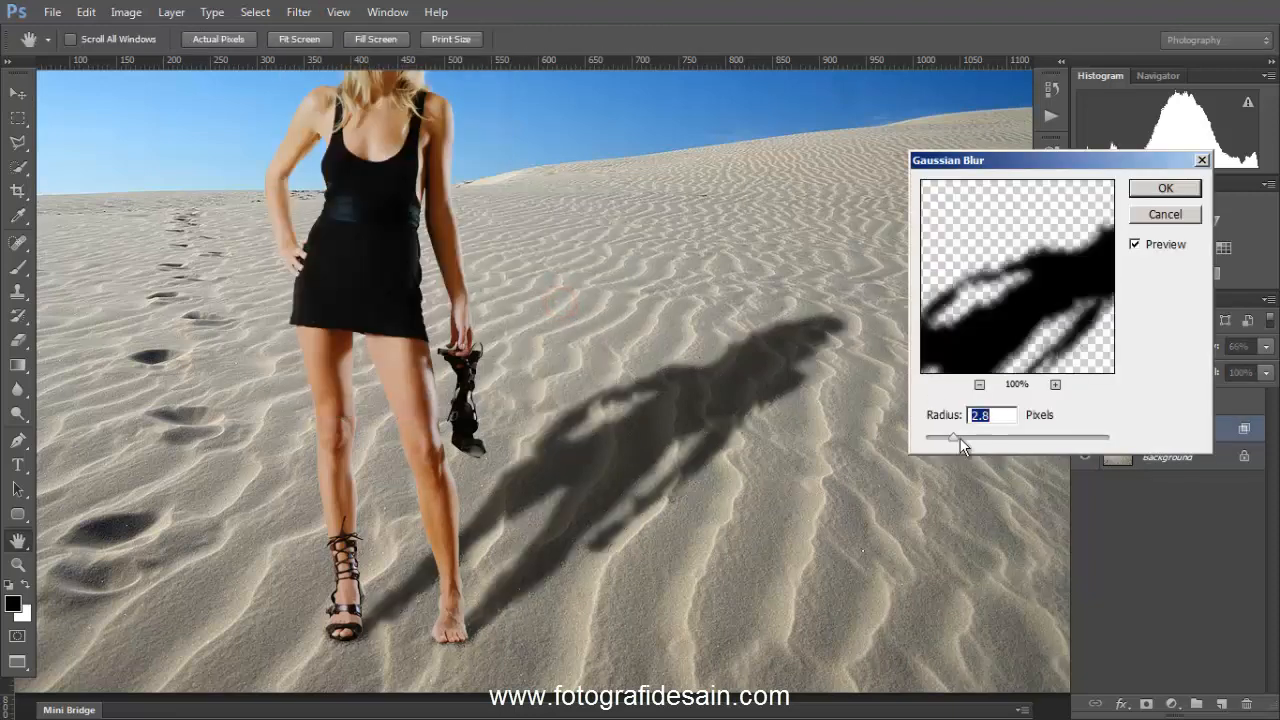
pyautogui.moveTo(955, 438)
pyautogui.mouseDown()
pyautogui.moveTo(940, 437)
pyautogui.moveTo(966, 447)
pyautogui.moveTo(952, 440)
pyautogui.mouseUp()
pyautogui.click(1160, 190)
pyautogui.hotkey('ctrl', '0')
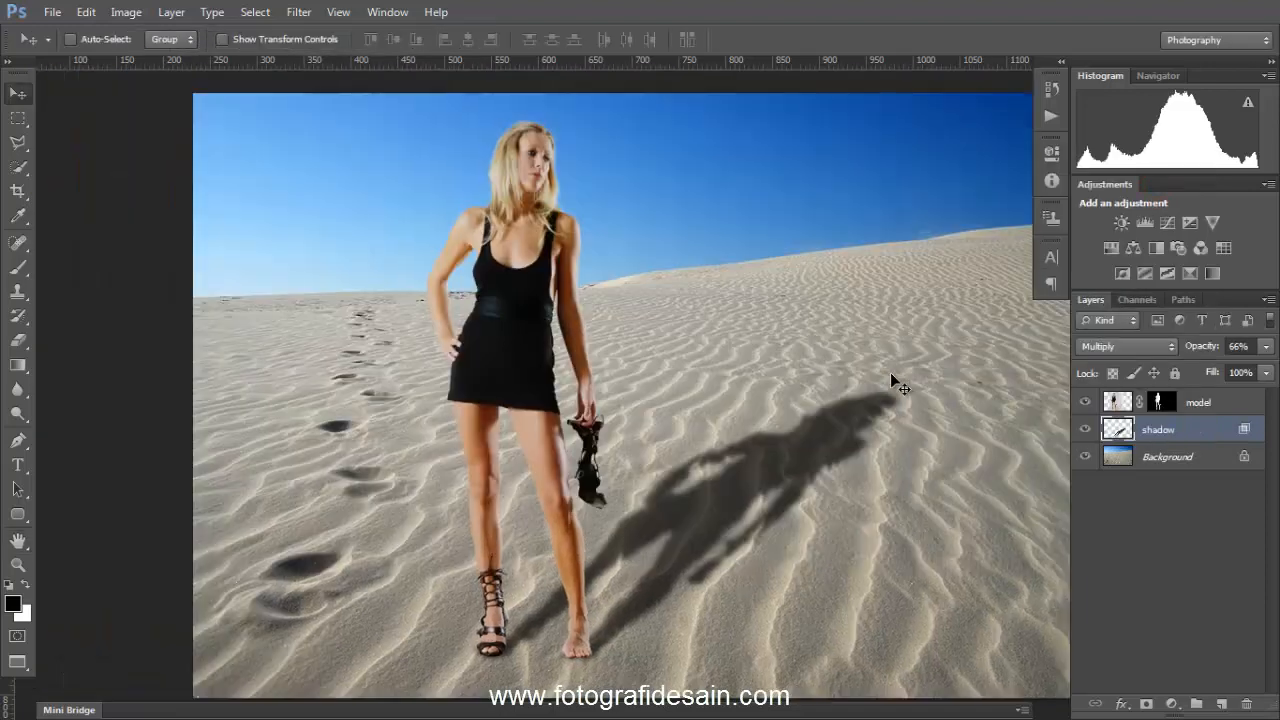
pyautogui.moveTo(710, 443); pyautogui.dragTo(623, 438)
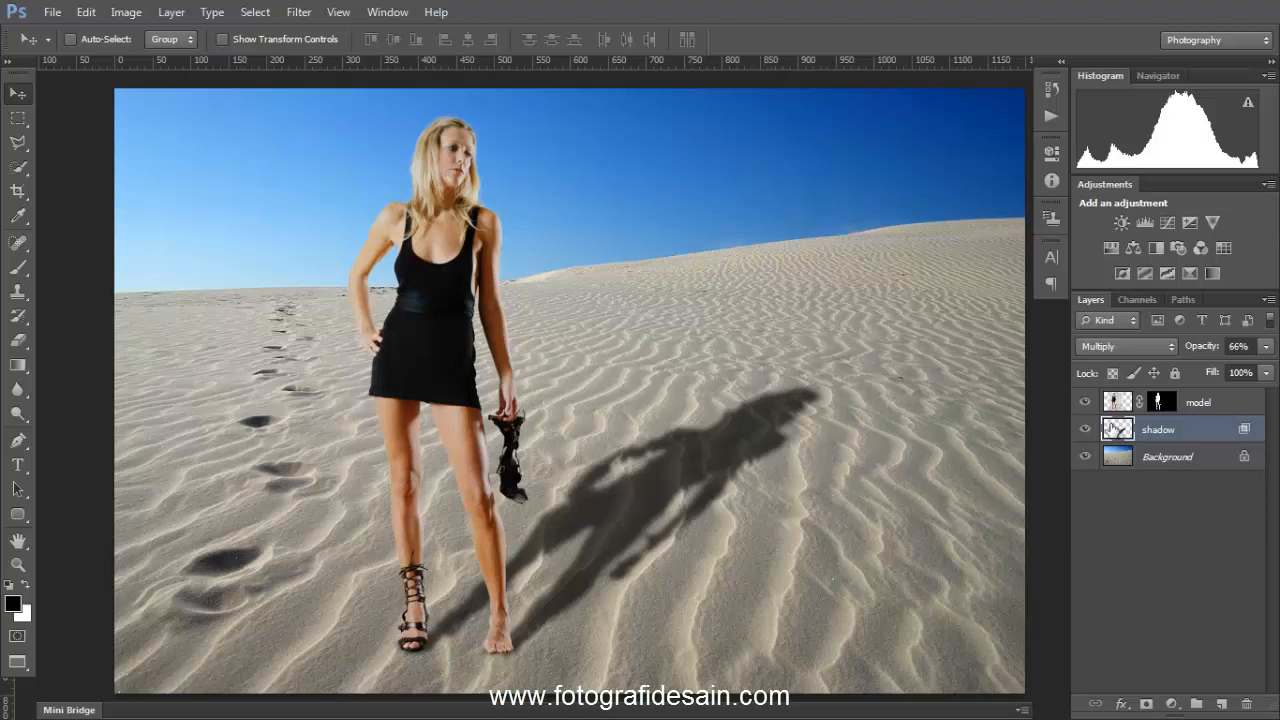
# - Add a Gradient Map adjustment layer above the model layer, using the preset that runs from dark maroon to pale yellow
pyautogui.click(1222, 405)
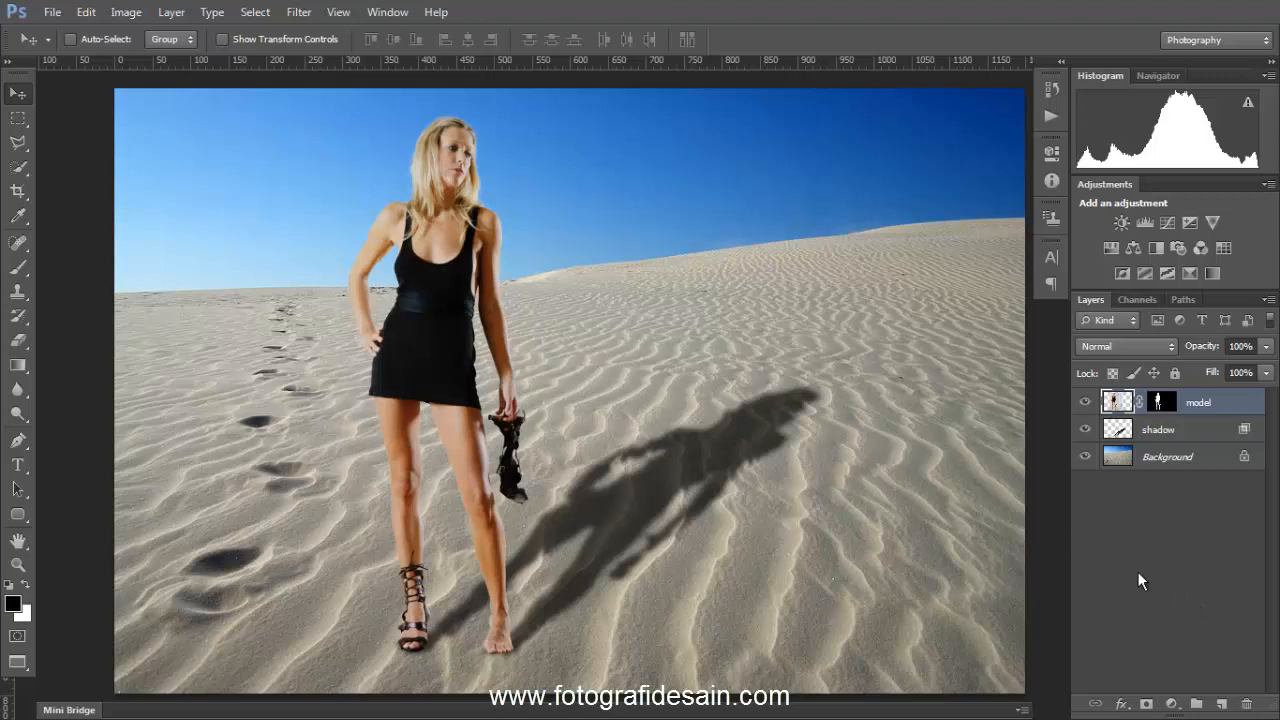
pyautogui.click(1172, 704)
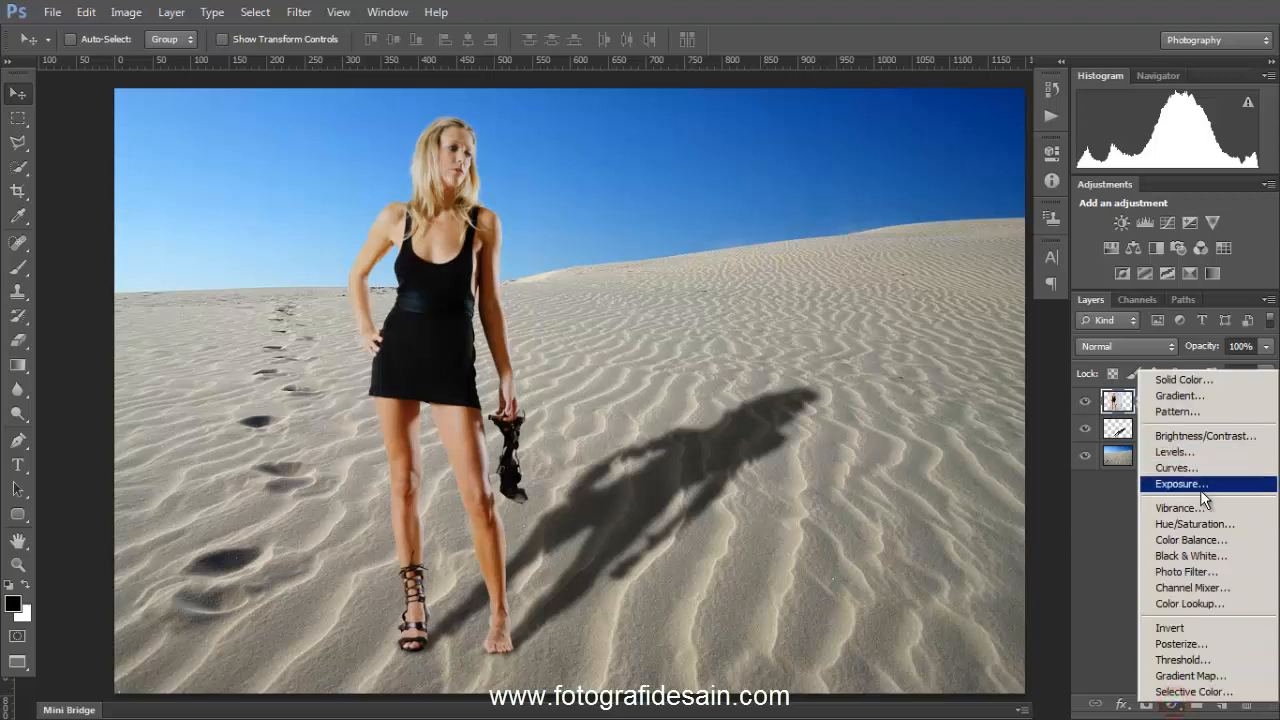
pyautogui.click(1190, 676)
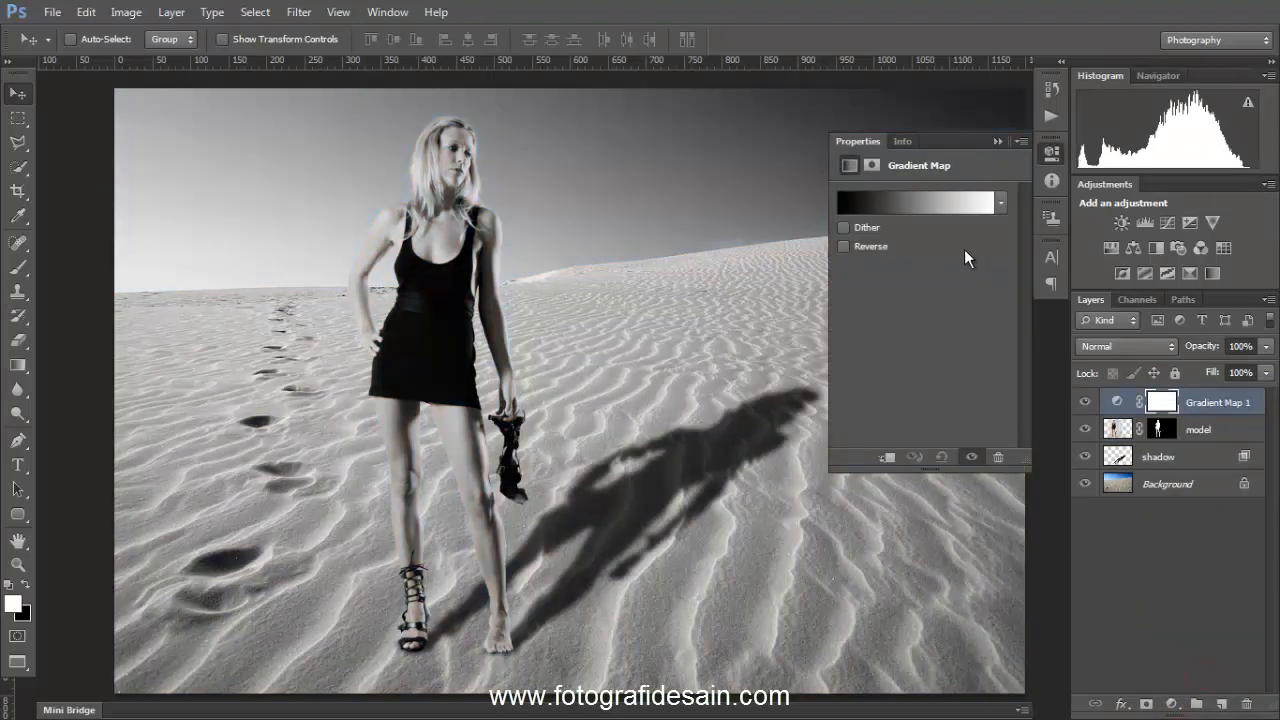
pyautogui.click(1002, 203)
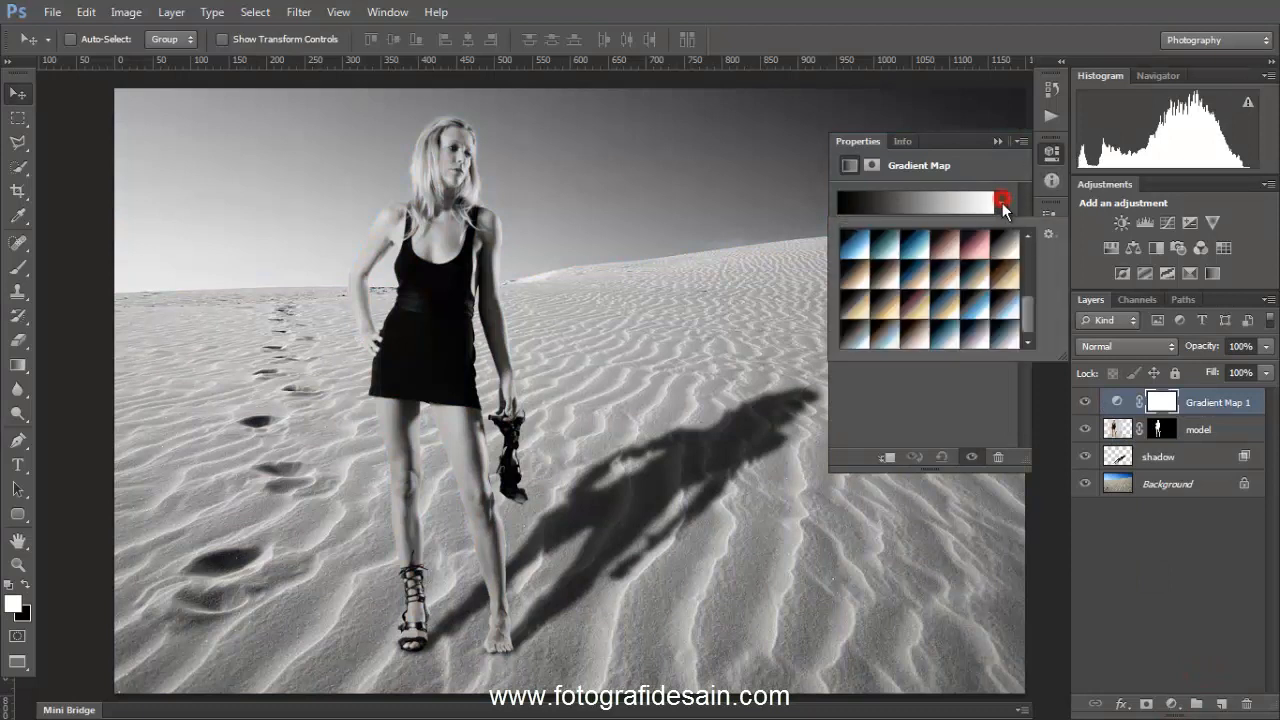
pyautogui.moveTo(1022, 316)
pyautogui.mouseDown()
pyautogui.moveTo(1025, 283)
pyautogui.moveTo(1028, 317)
pyautogui.mouseUp()
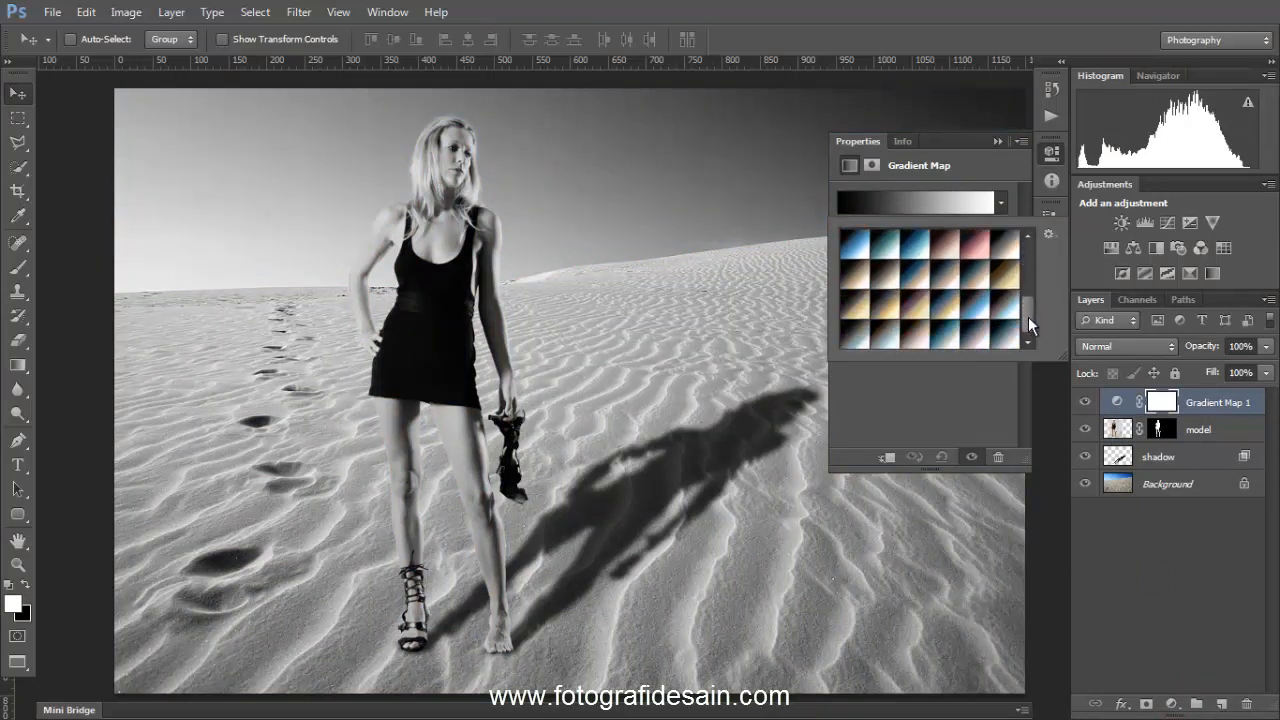
pyautogui.click(913, 304)
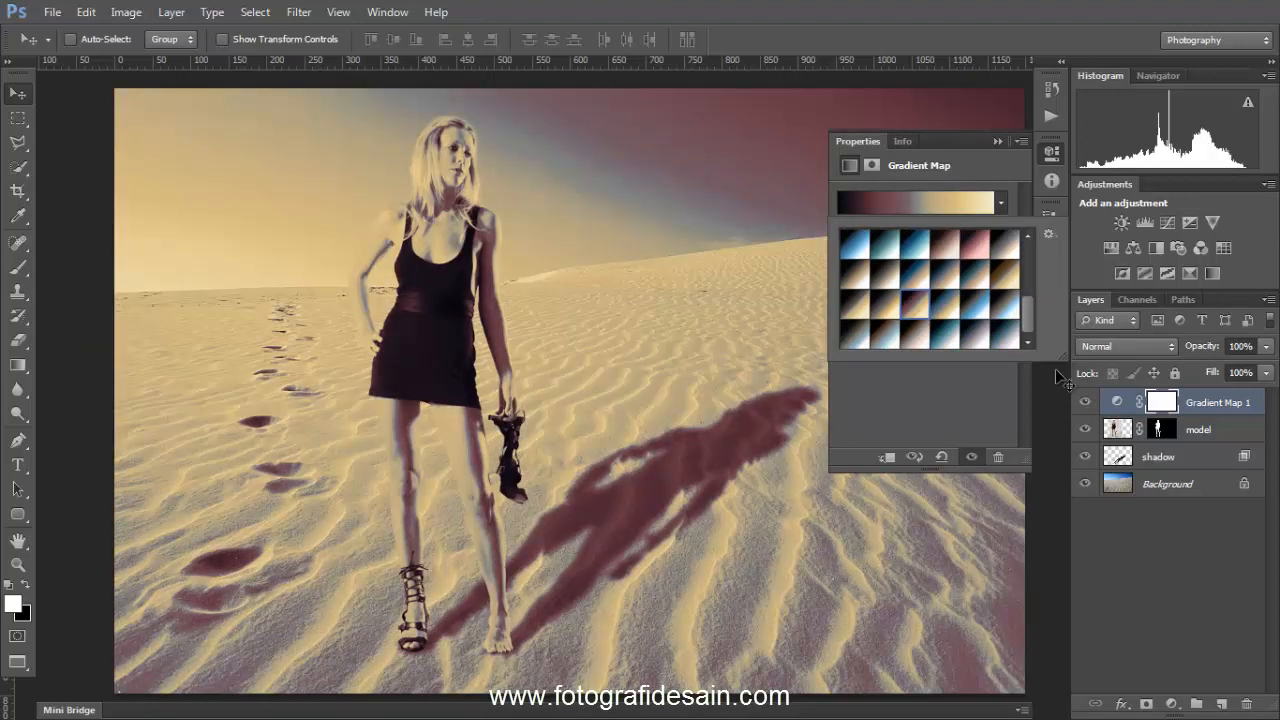
pyautogui.click(1101, 540)
pyautogui.click(1101, 542)
# - Lower the Gradient Map layer's opacity to a subtle warm tint over the original colours, and collapse the adjustment properties
pyautogui.click(1131, 412)
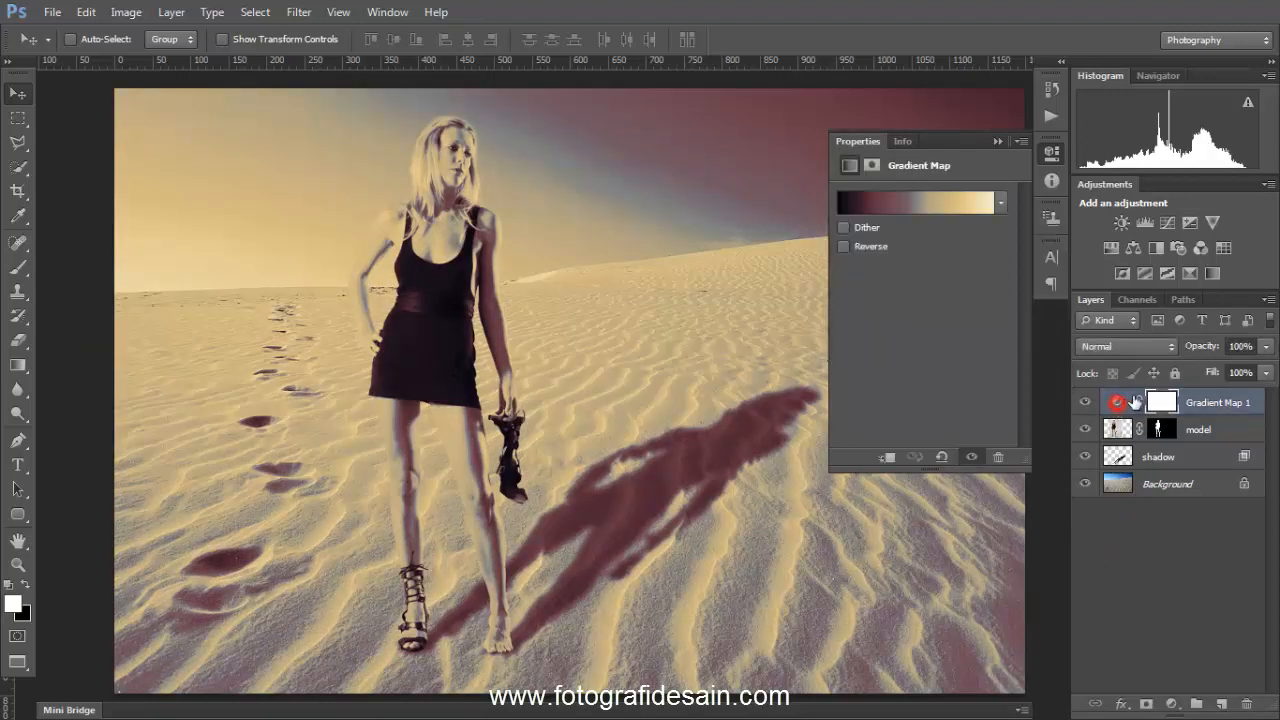
pyautogui.moveTo(1200, 347); pyautogui.dragTo(1148, 347)
pyautogui.click(1160, 562)
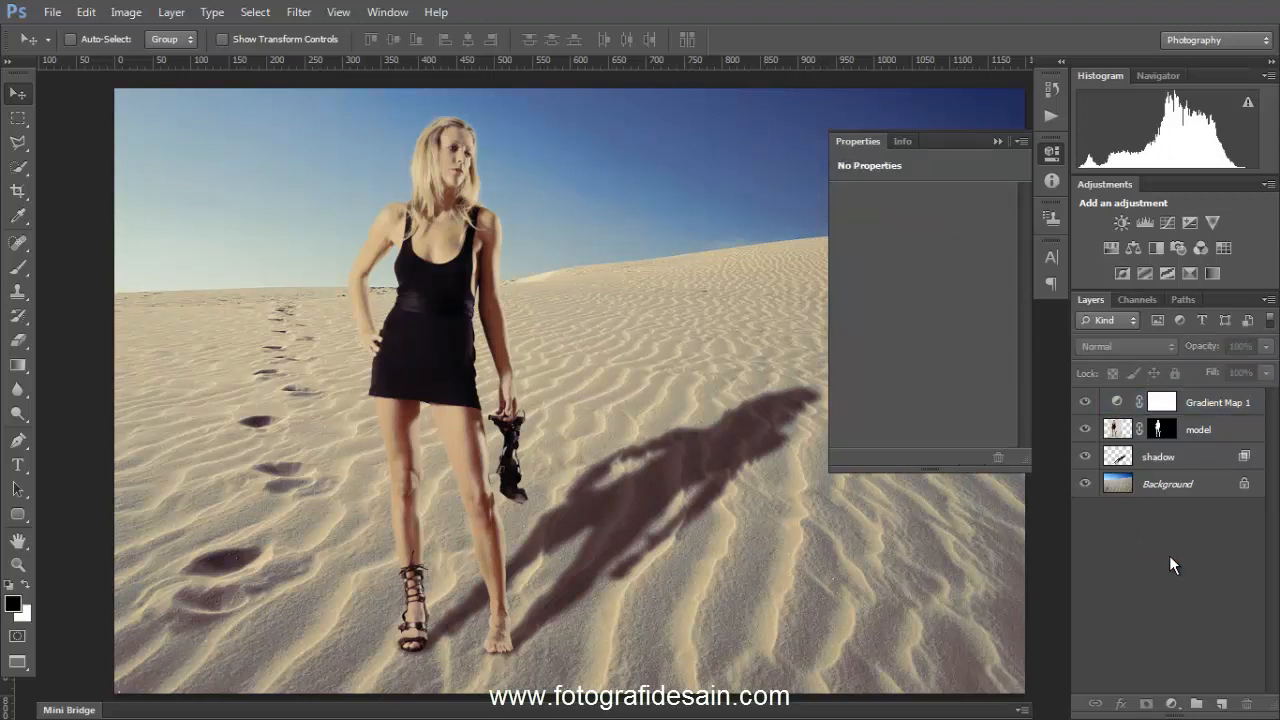
pyautogui.click(1051, 153)
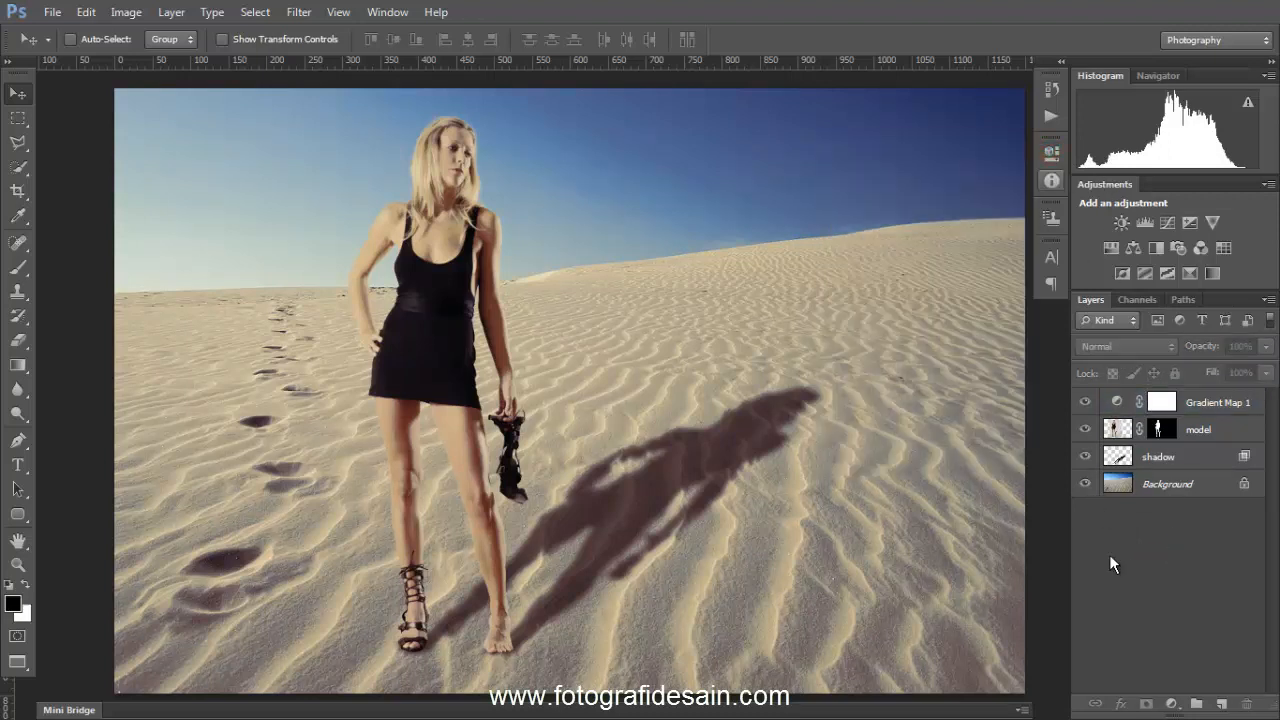
# - Compare the composite with and without the Gradient Map toning, leaving the adjustment layer visible
pyautogui.click(1085, 403)
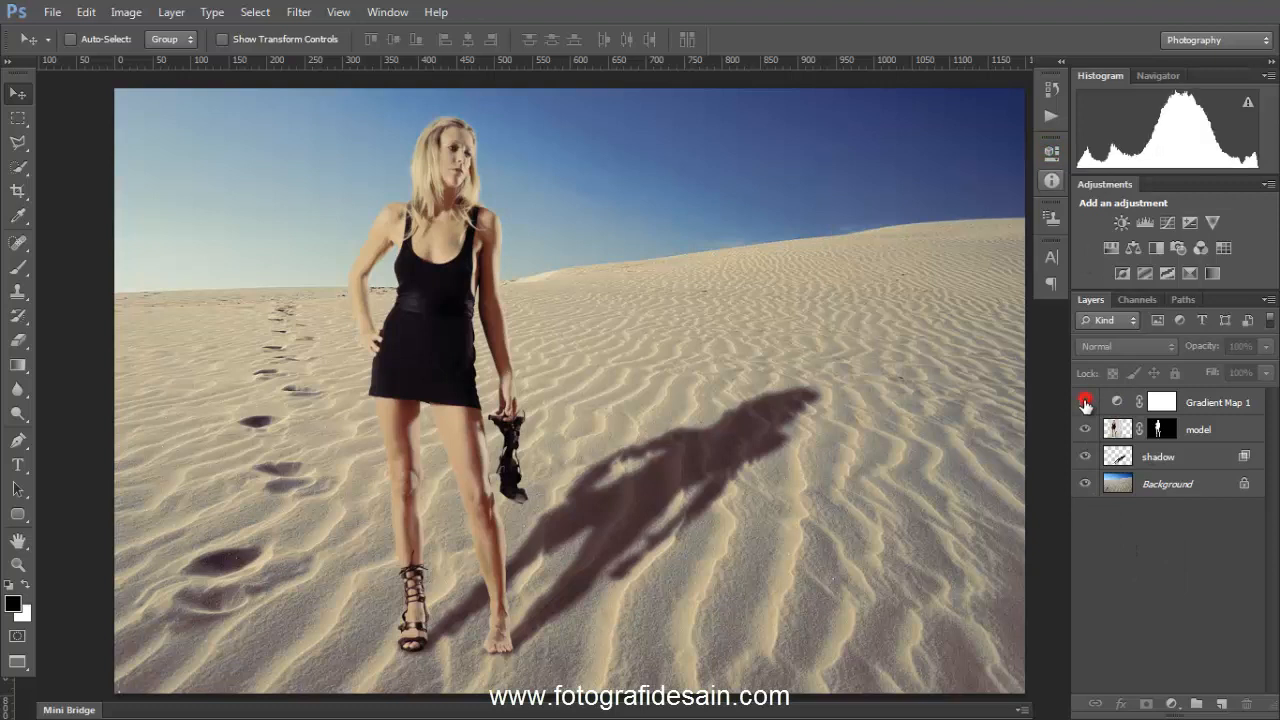
pyautogui.click(1085, 405)
pyautogui.click(1086, 407)
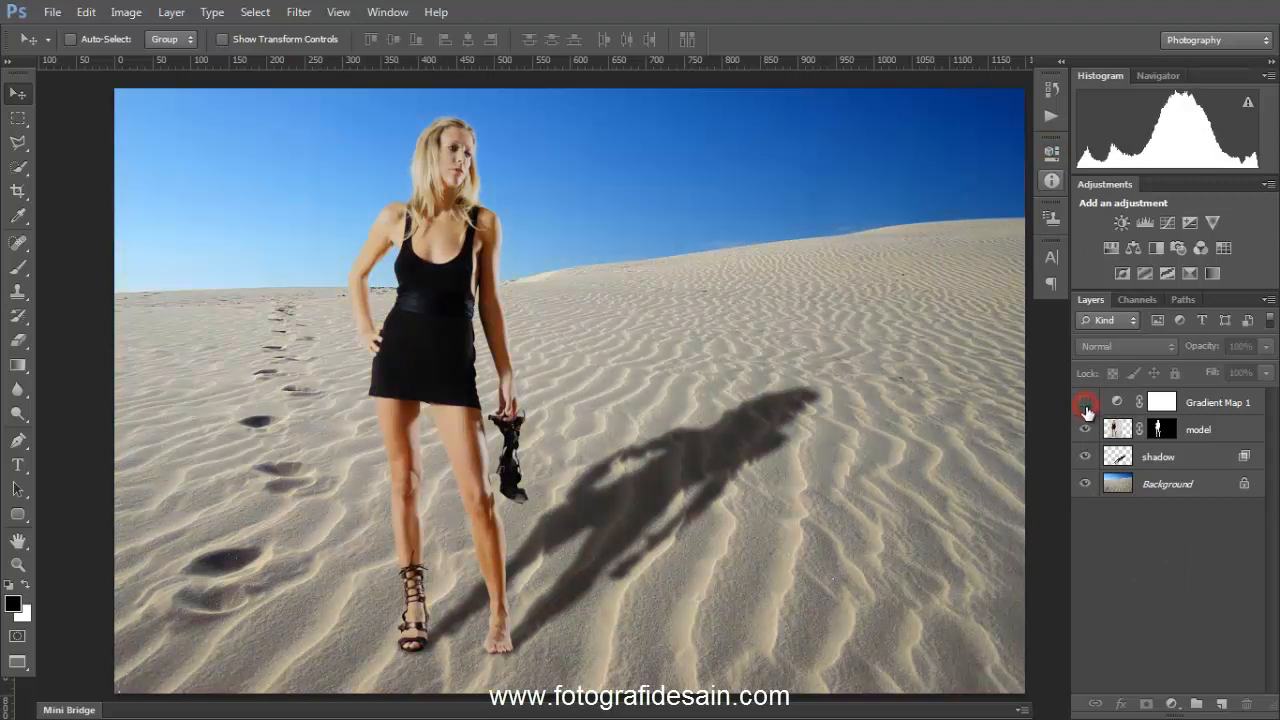
pyautogui.click(1087, 408)
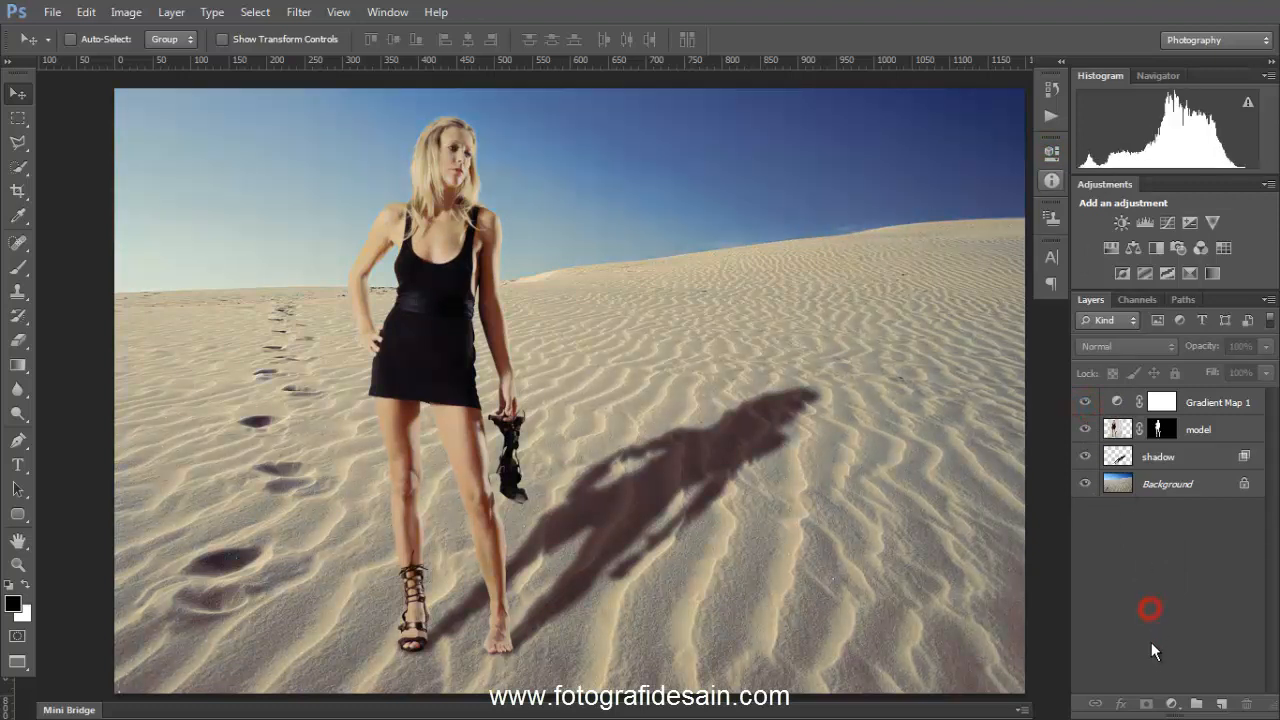